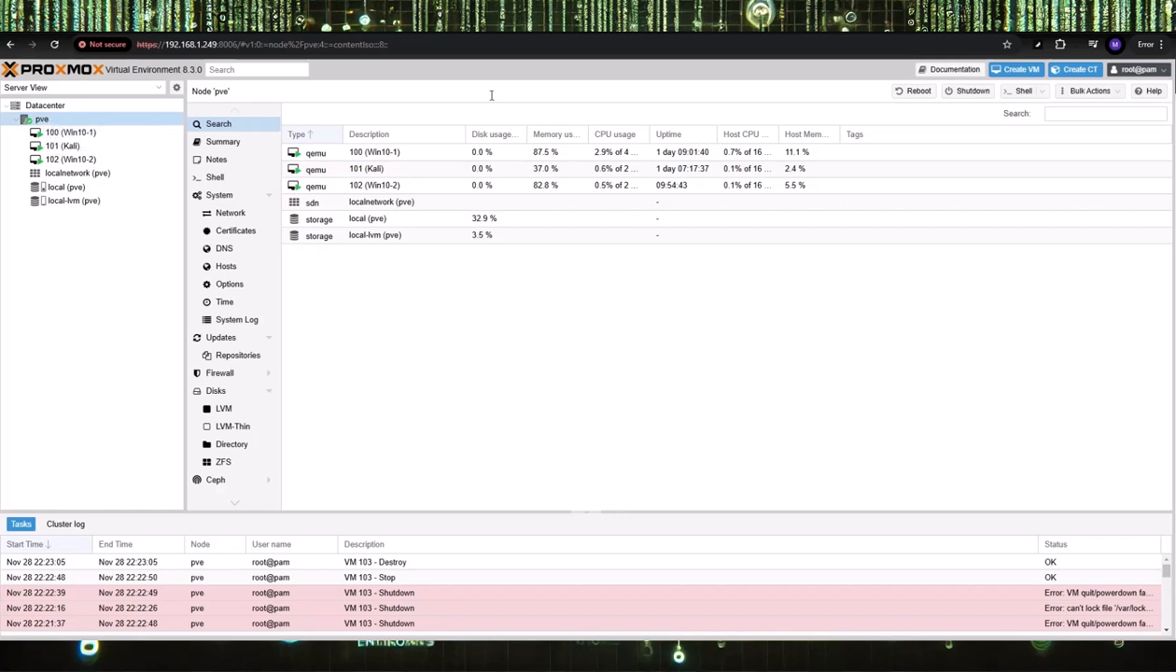
Begin creating a virtual machine on node pve with VM ID 103 and the name DC-1
left_click(1019, 69)
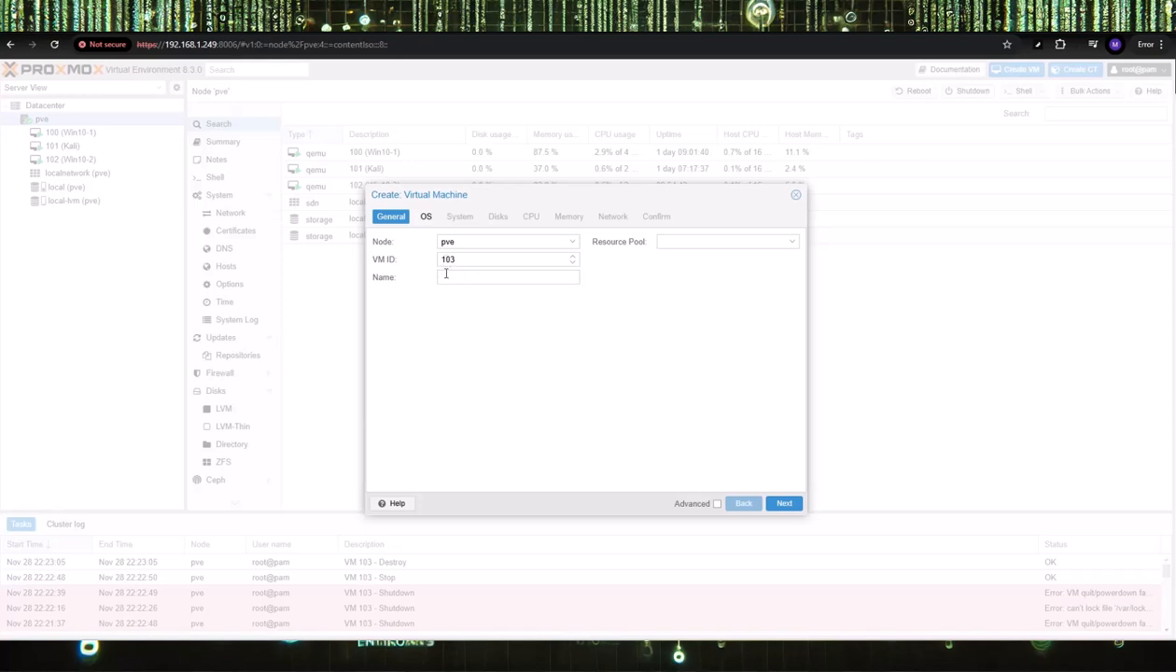
left_click(448, 278)
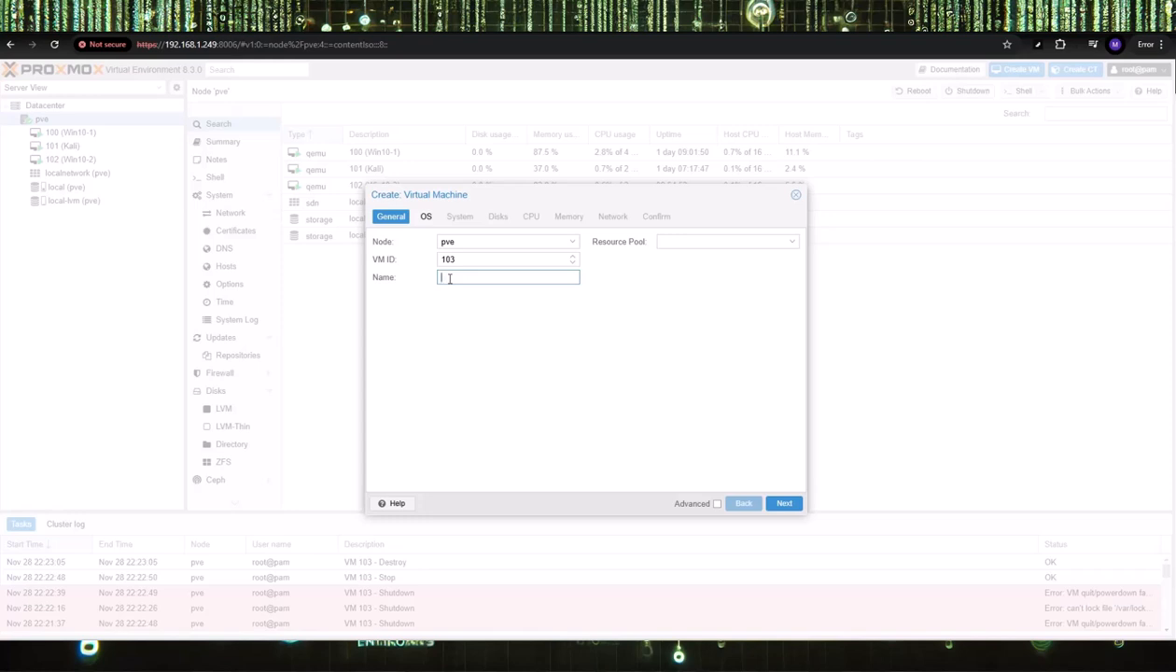
type("DC-1")
Assign the SERVER_EVAL_x64FRE_en-us.iso image and set the guest OS to Microsoft Windows, version 10/2016/2019
left_click(426, 218)
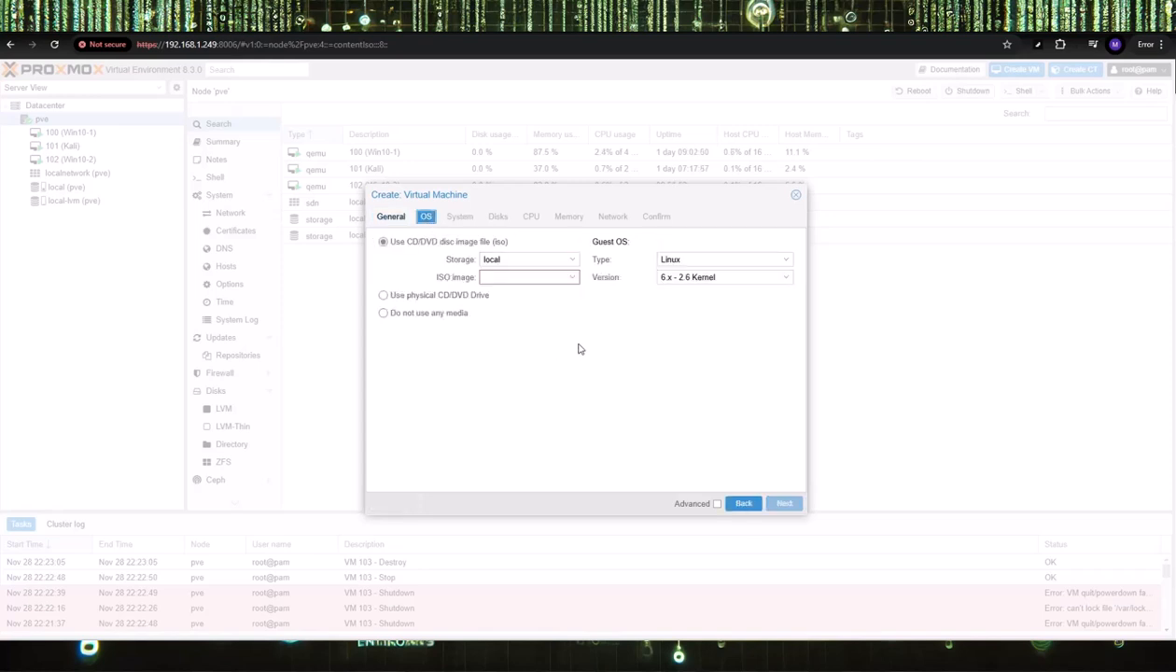
left_click(573, 280)
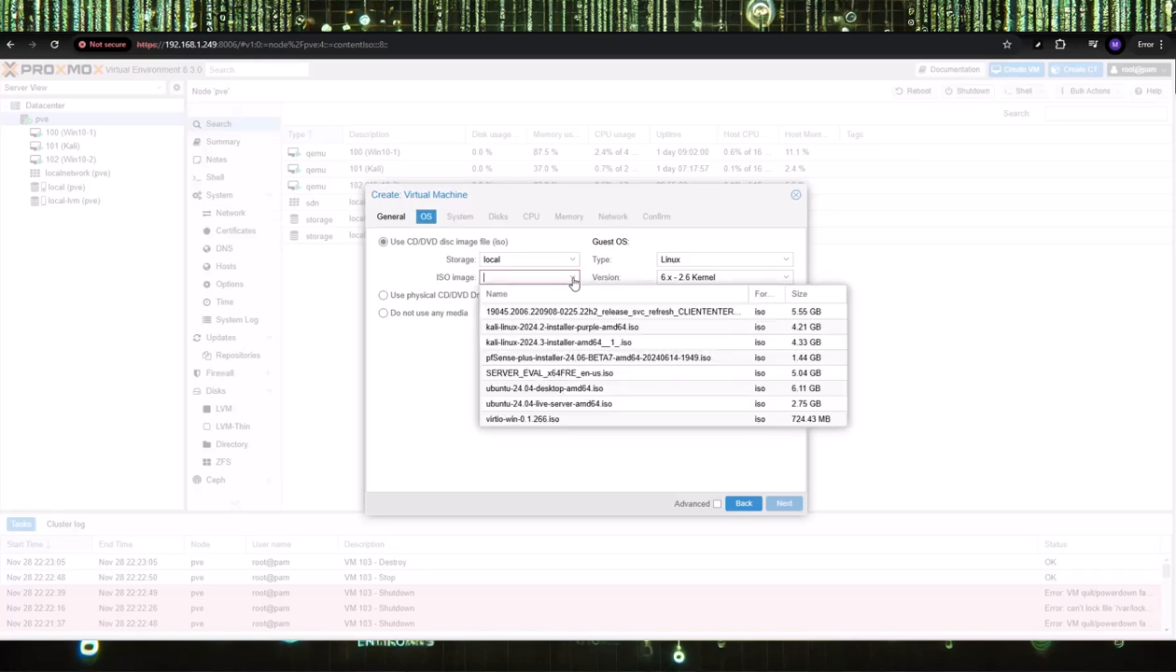
left_click(551, 374)
left_click(772, 261)
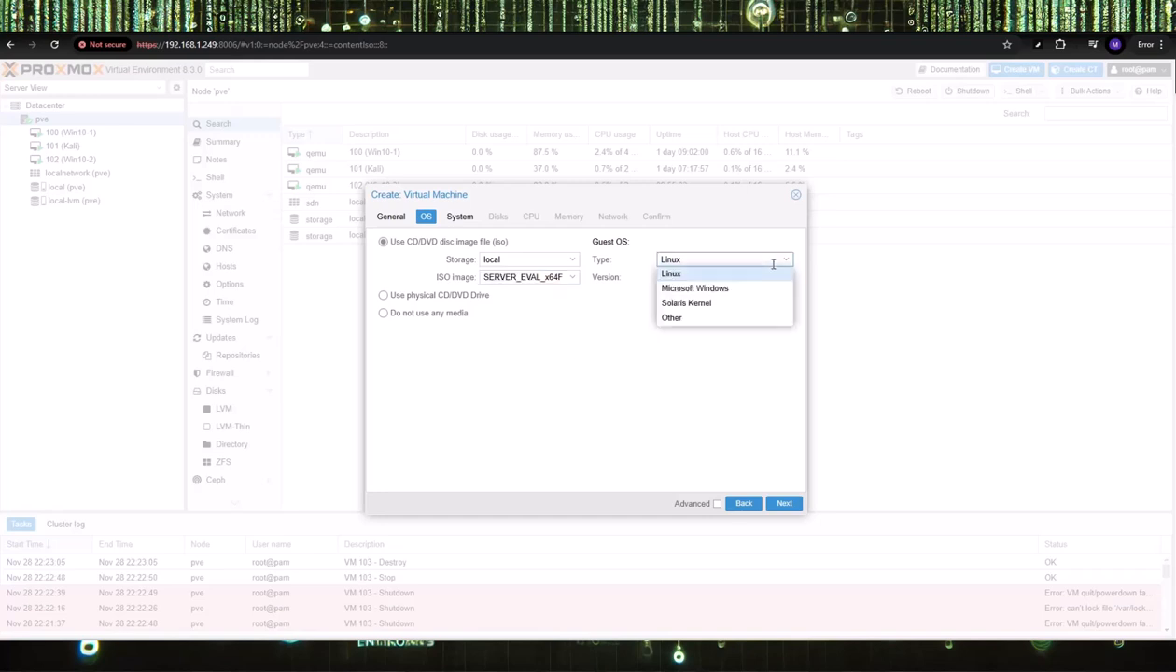
left_click(695, 290)
left_click(747, 276)
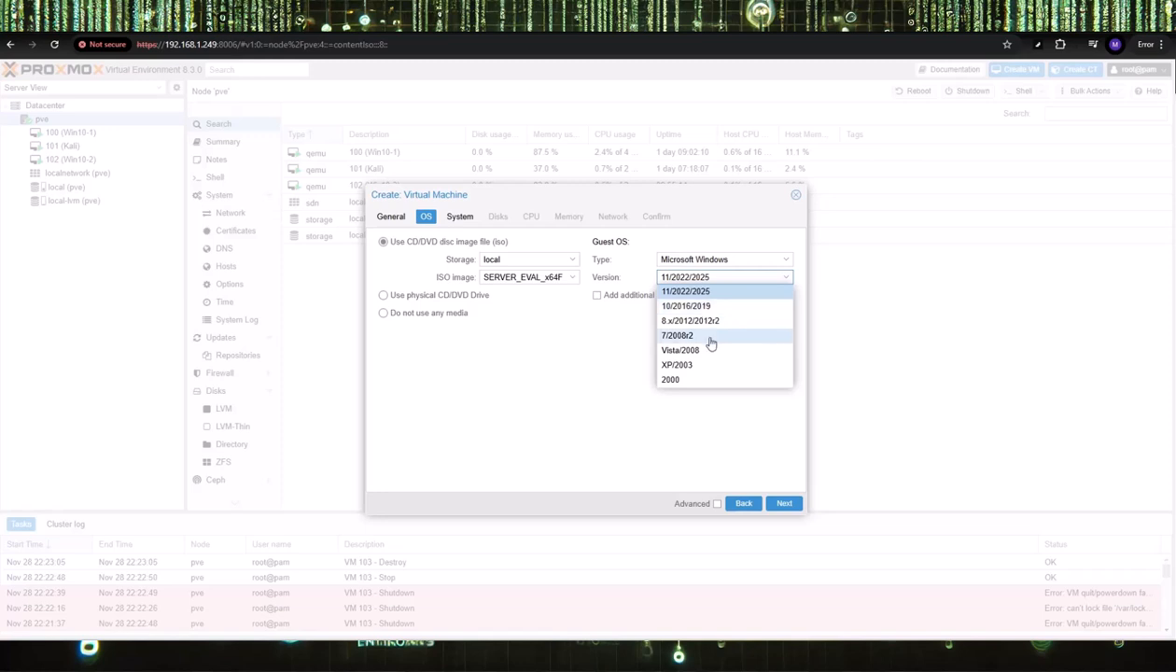
left_click(704, 307)
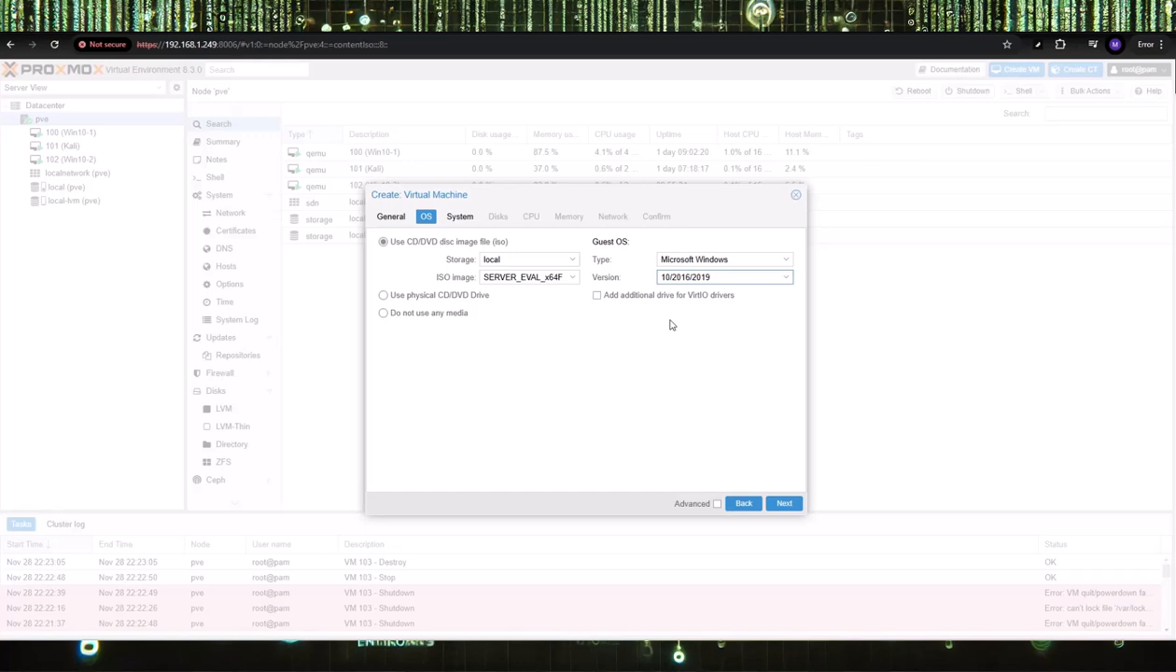
Add an additional drive for VirtIO drivers using the virtio-win-0.1.266.iso image
left_click(596, 295)
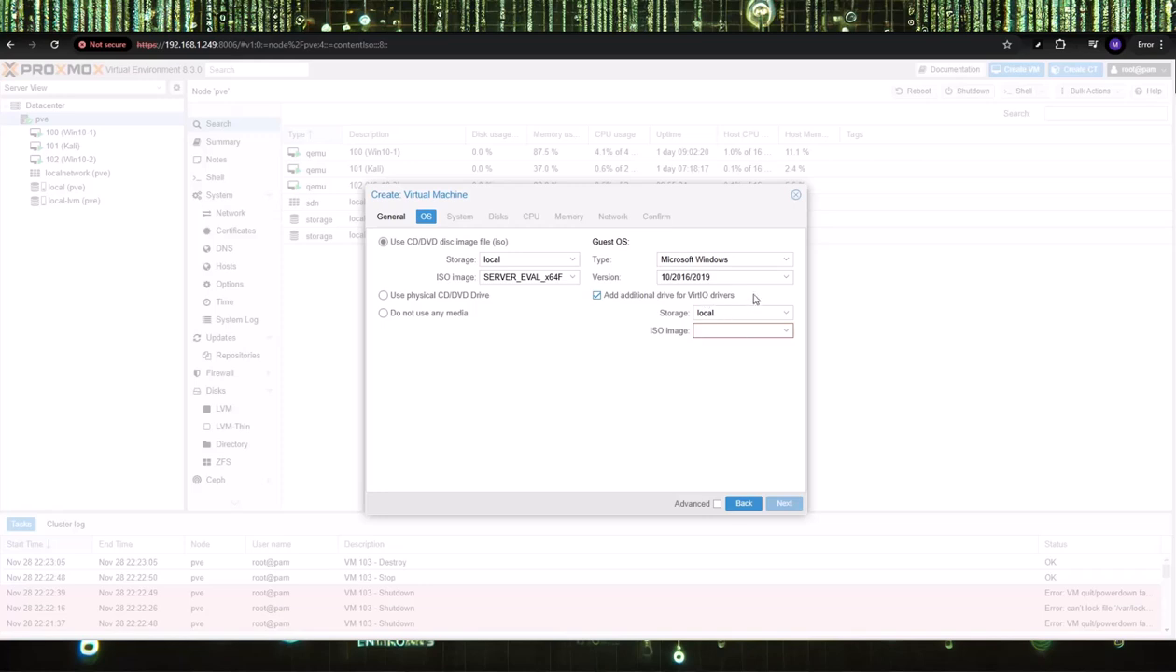
left_click(779, 335)
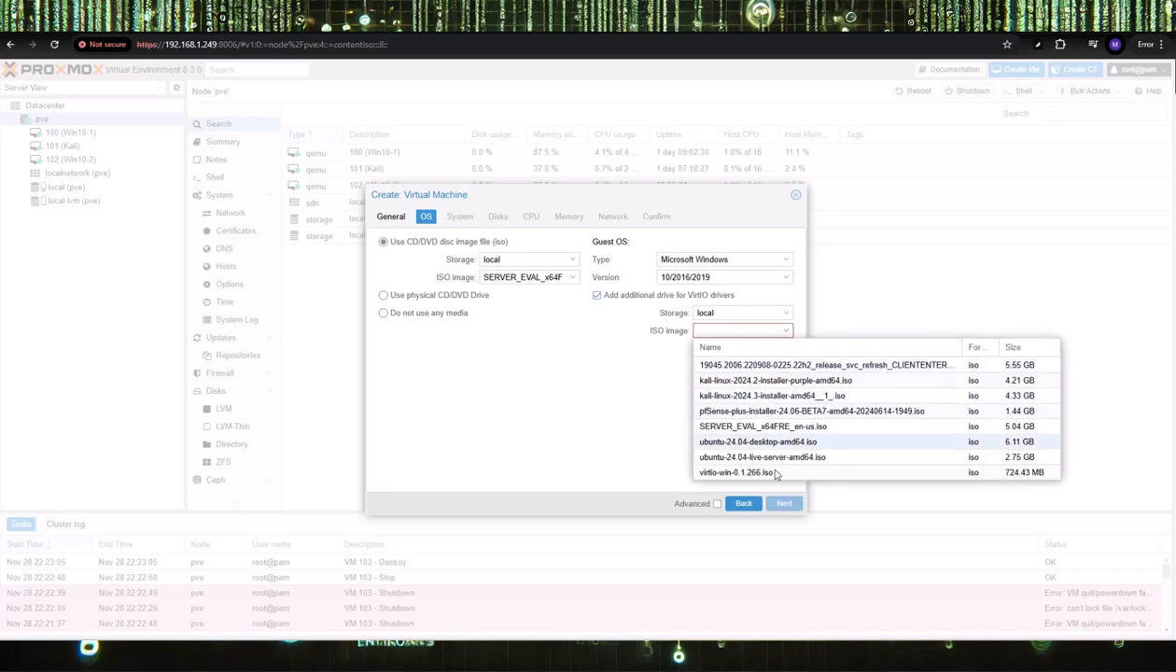
left_click(739, 474)
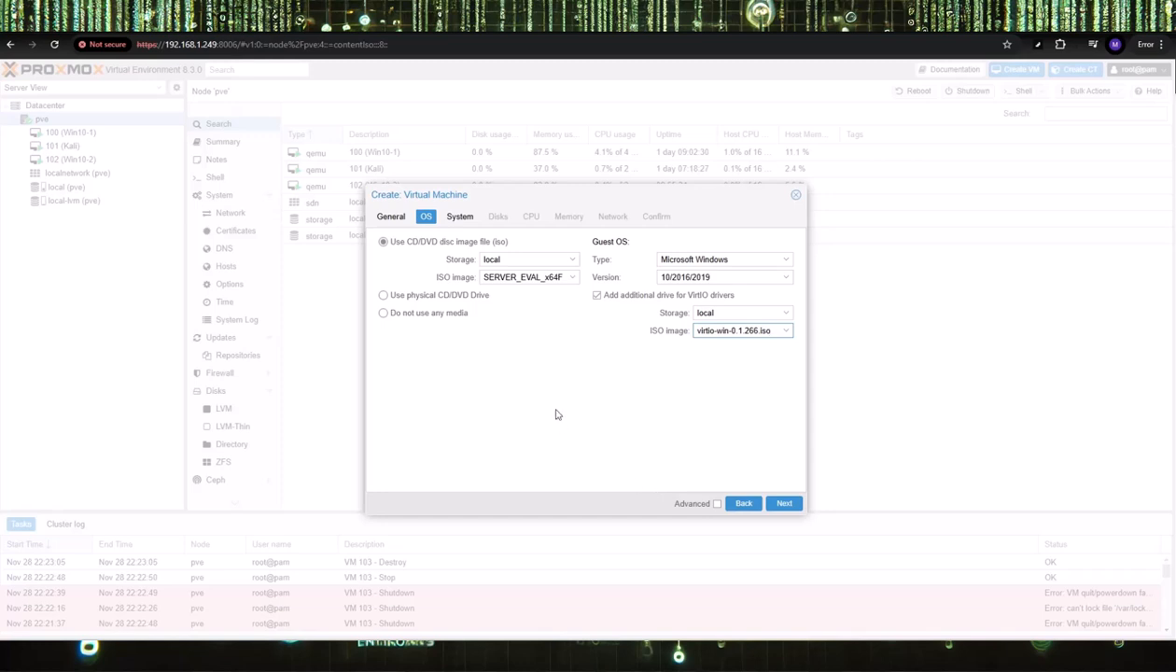
left_click(786, 502)
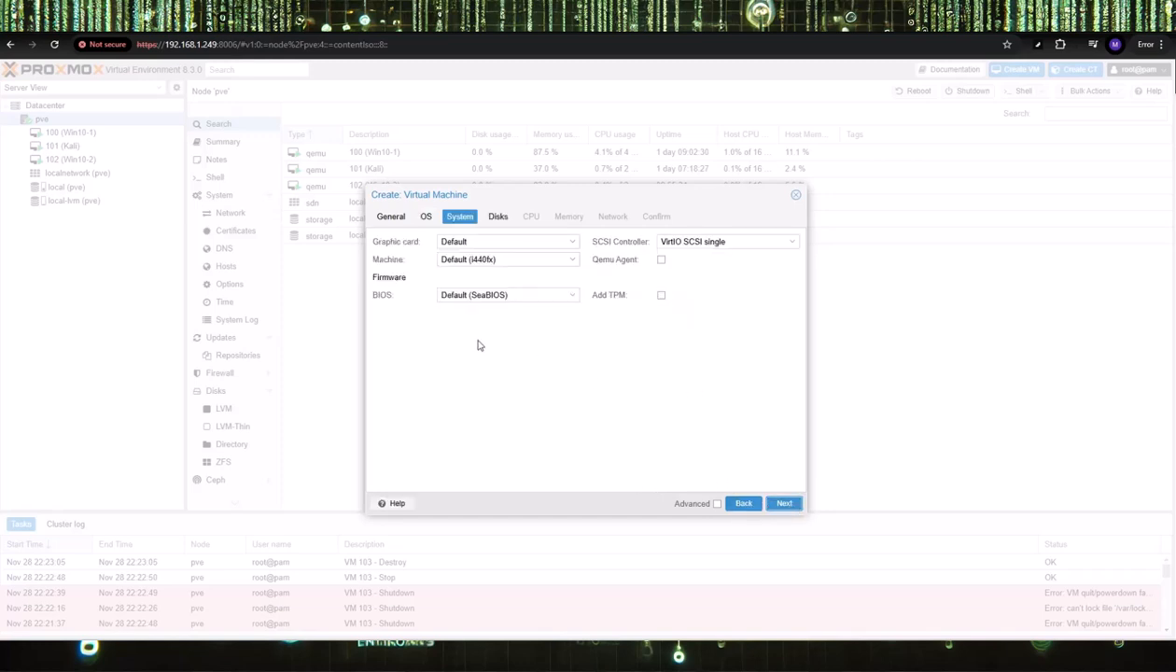
Enable the Qemu Agent for the new VM and set its SCSI disk size to 100 GiB
left_click(661, 260)
left_click(784, 504)
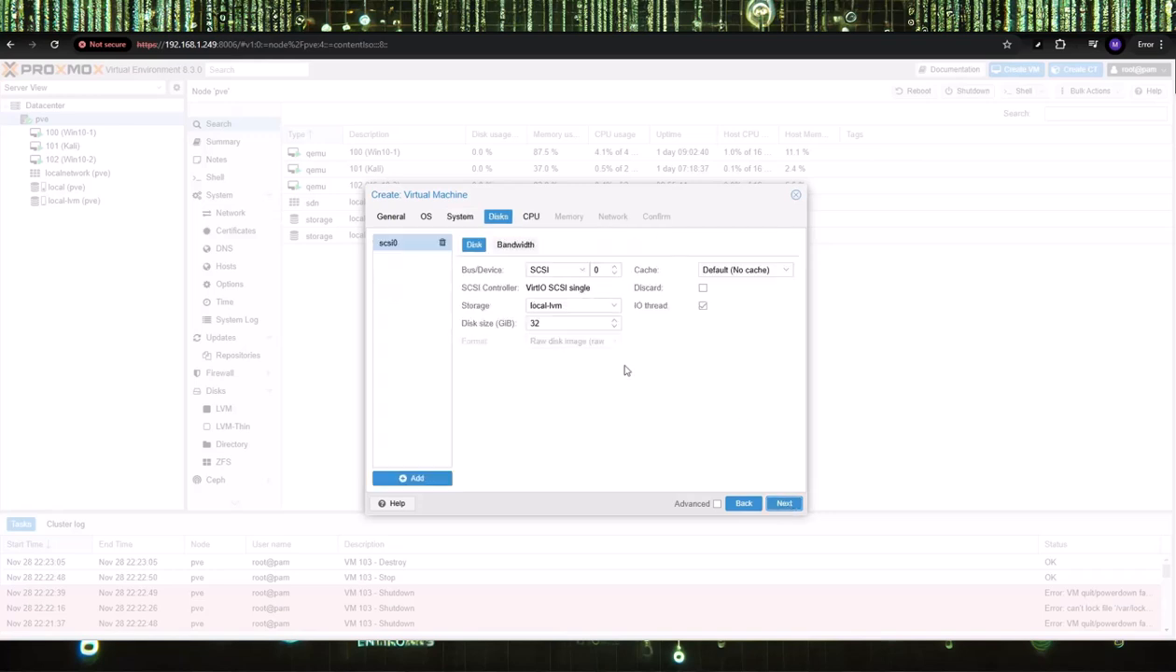
left_click_drag(564, 327, 470, 315)
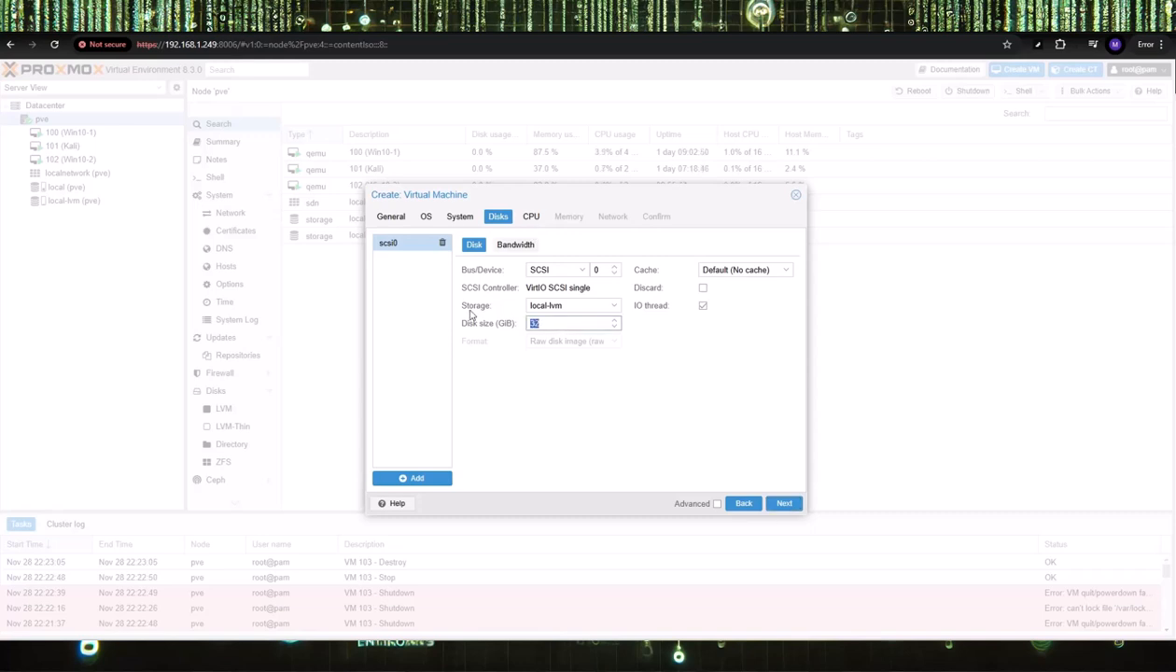
type("100")
left_click(685, 379)
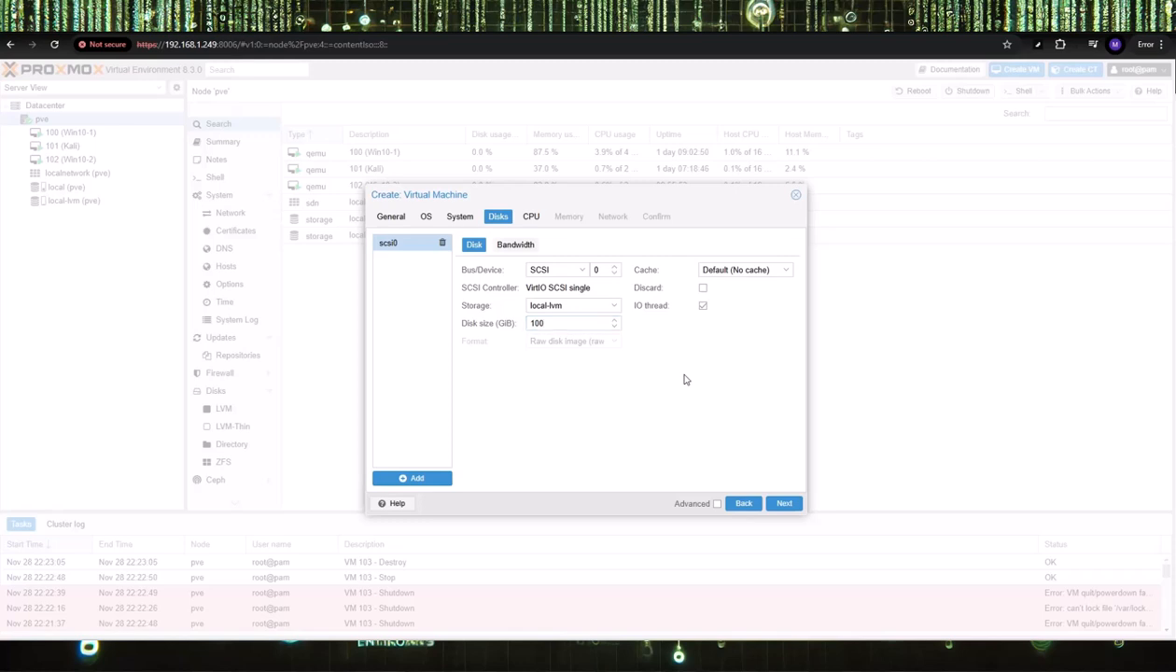
left_click(784, 504)
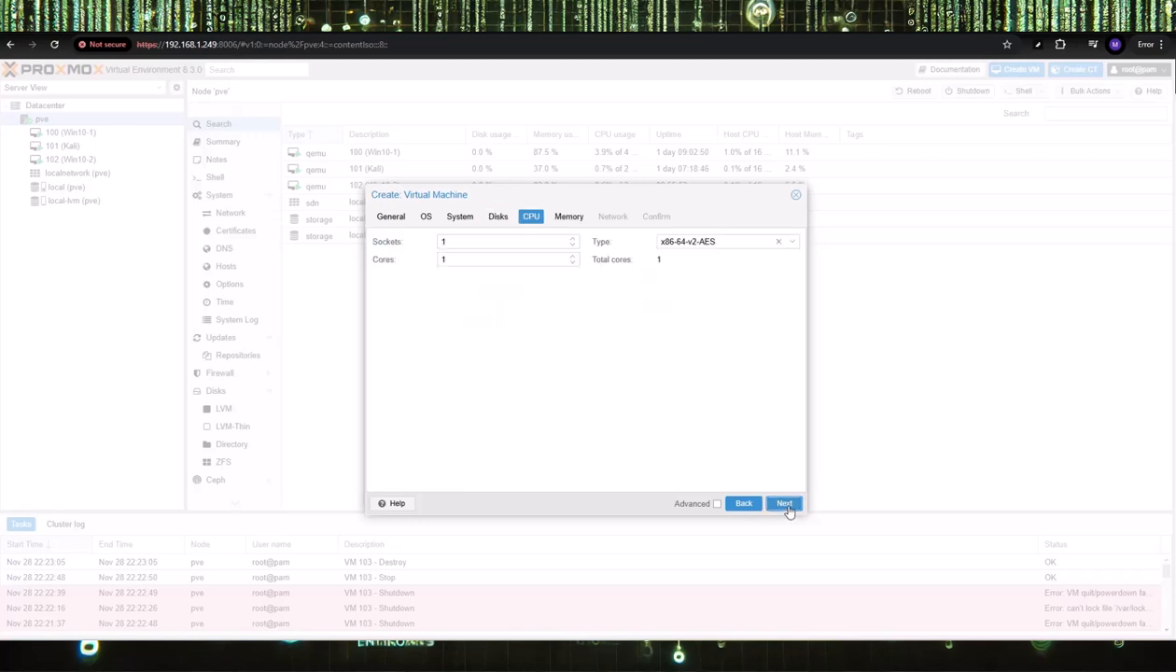
Allocate 2 CPU cores and 6208 MiB of memory to the new VM
left_click(573, 257)
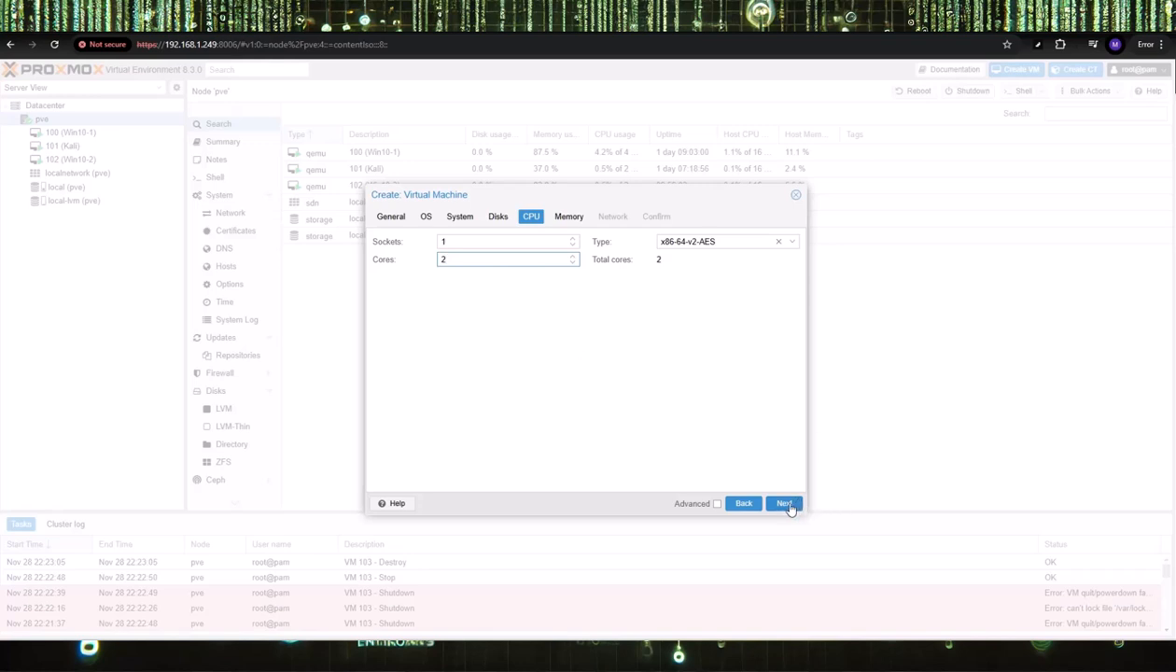
left_click(569, 216)
left_click(574, 240)
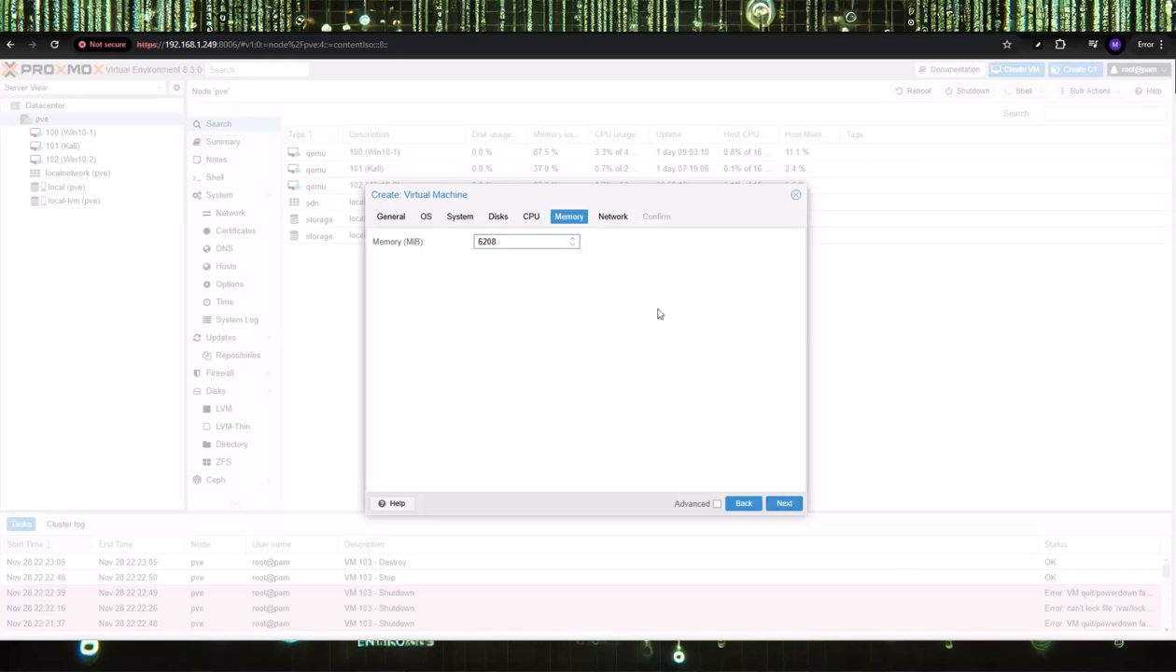
Disable the firewall on the VM's network device and finish creating the VM after reviewing the summary
left_click(613, 216)
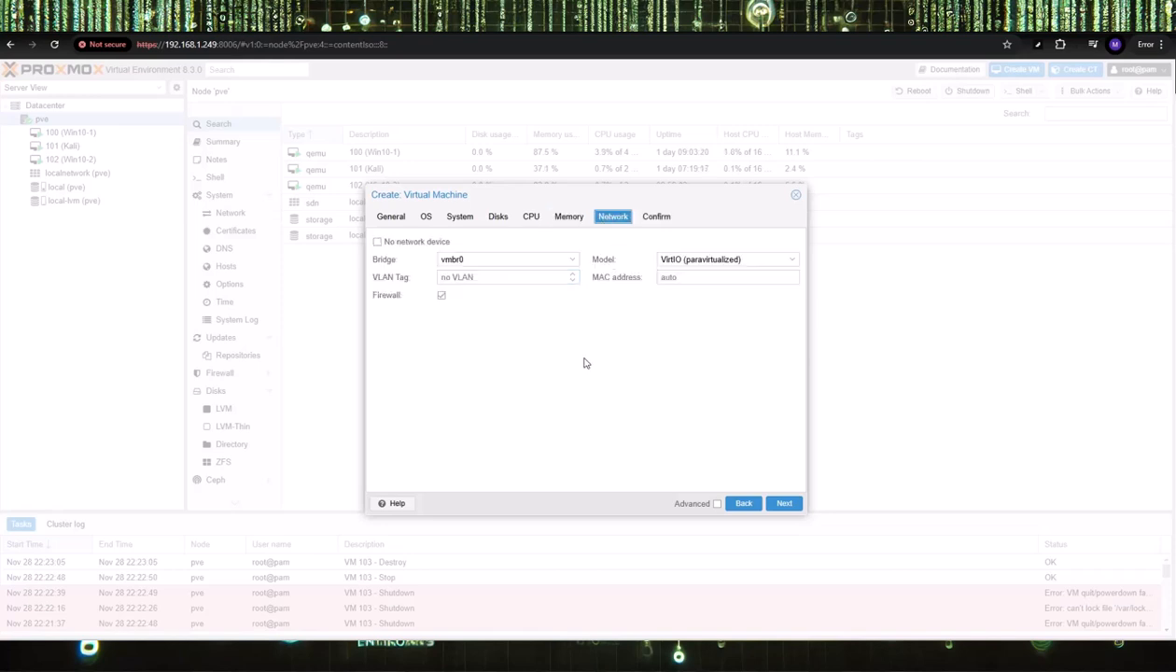
left_click(443, 296)
left_click(786, 505)
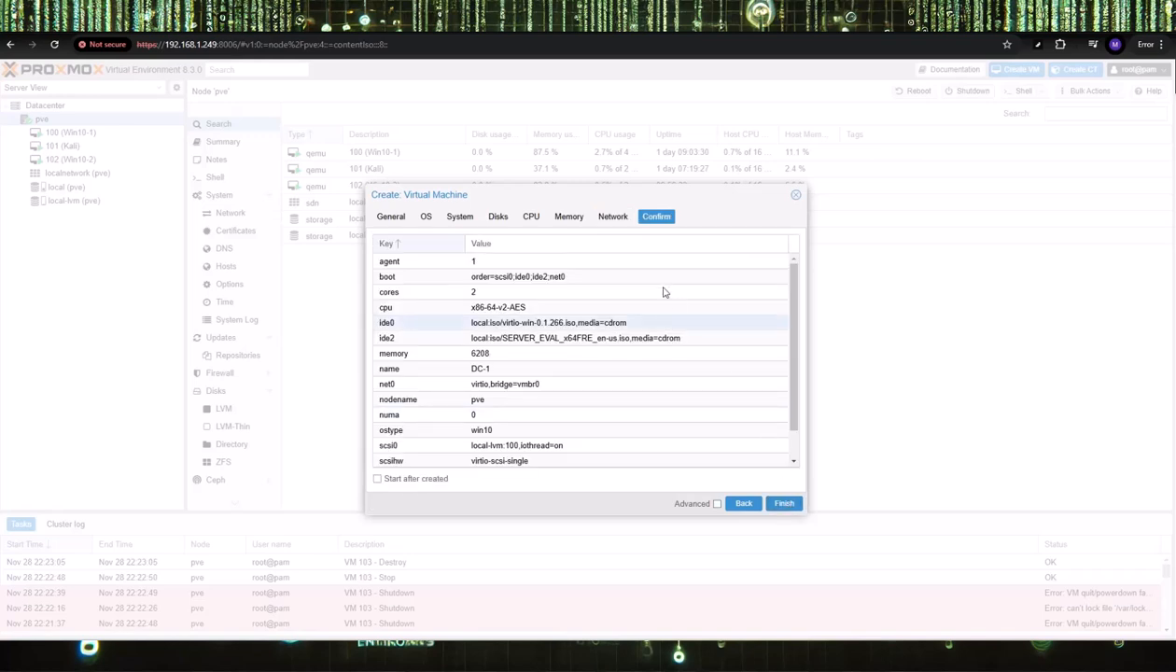
scroll(664, 296, "down", 1)
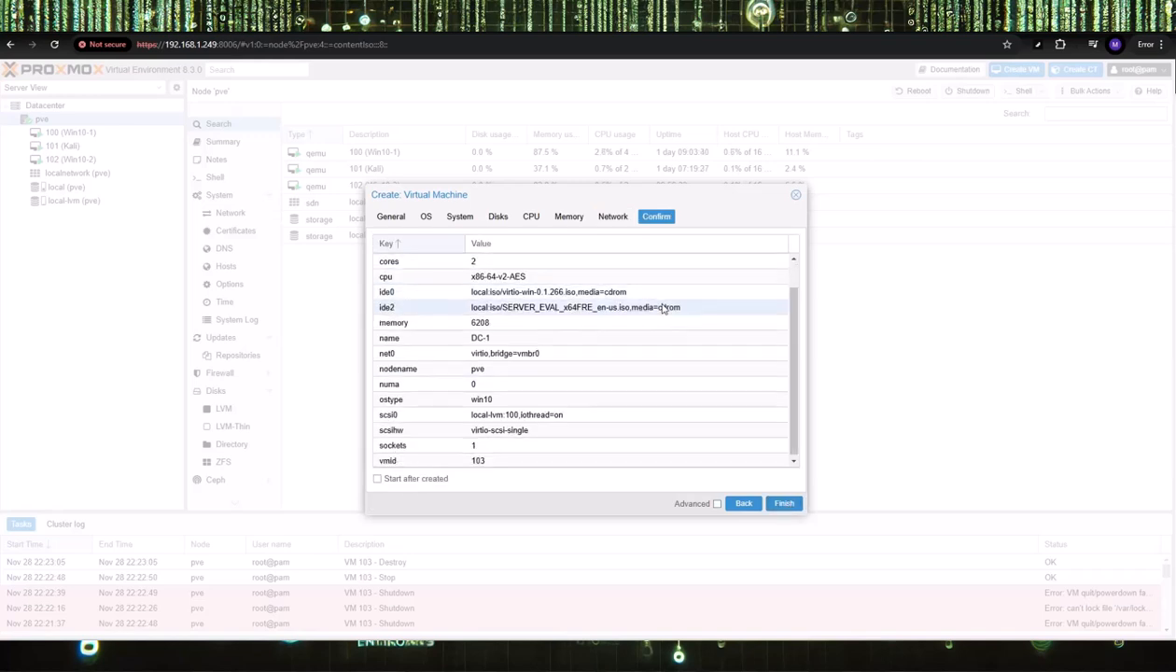
left_click(786, 509)
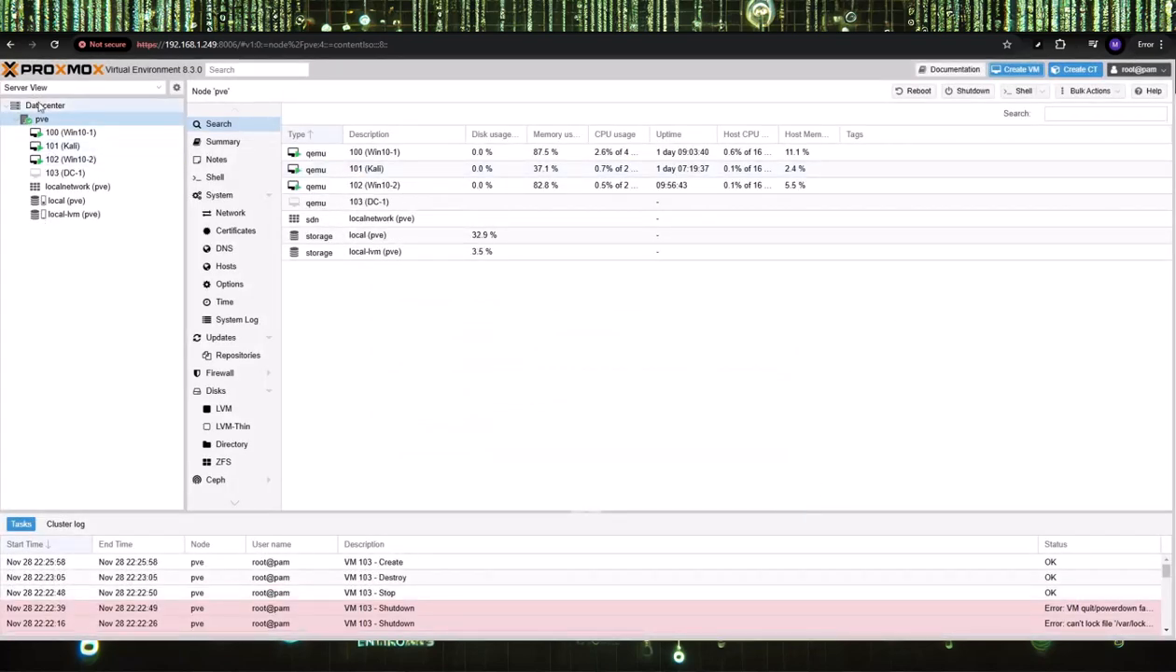
Start the DC-1 VM from its console and begin the server OS installation with the default language and keyboard settings
left_click(70, 176)
left_click(693, 318)
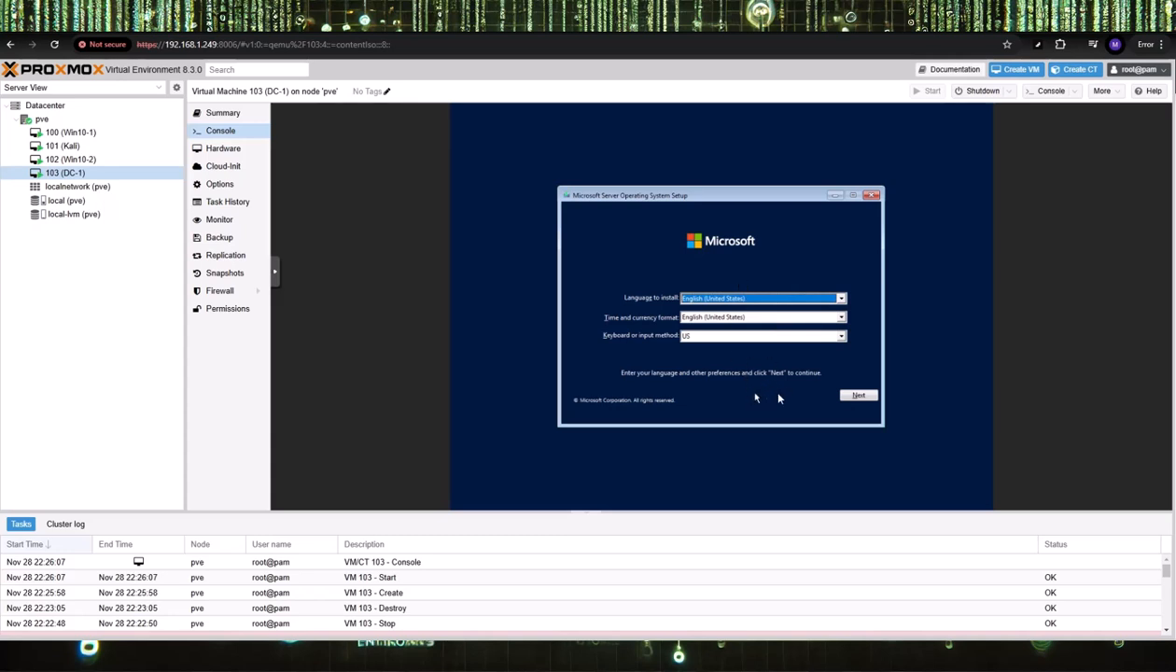
left_click(858, 396)
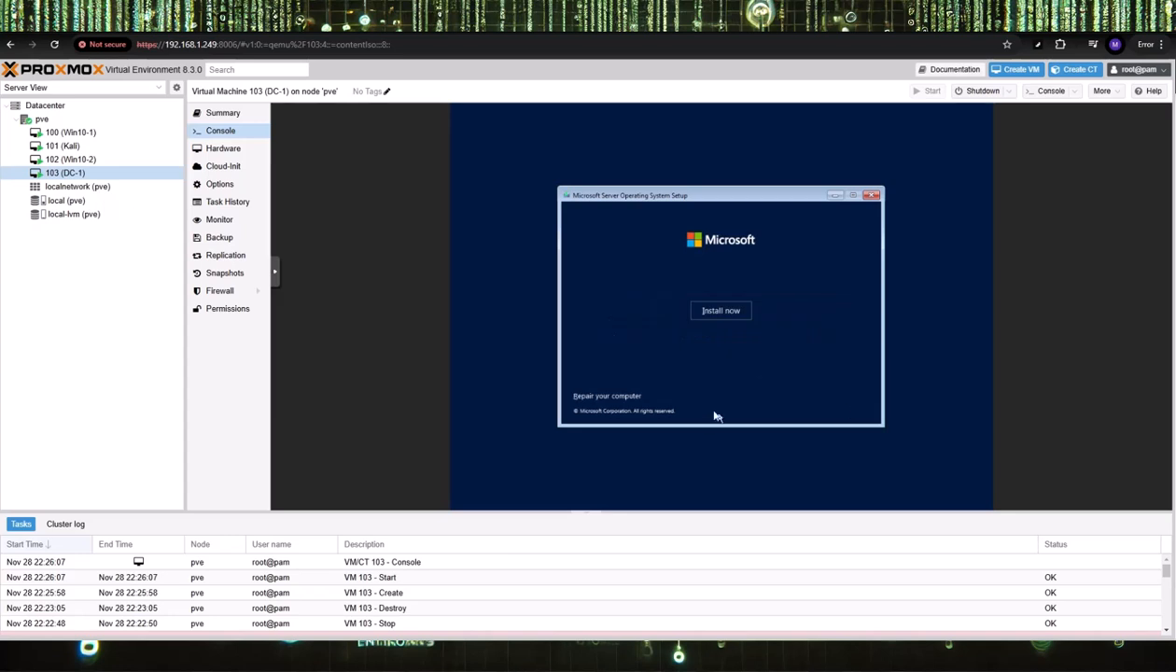
left_click(718, 314)
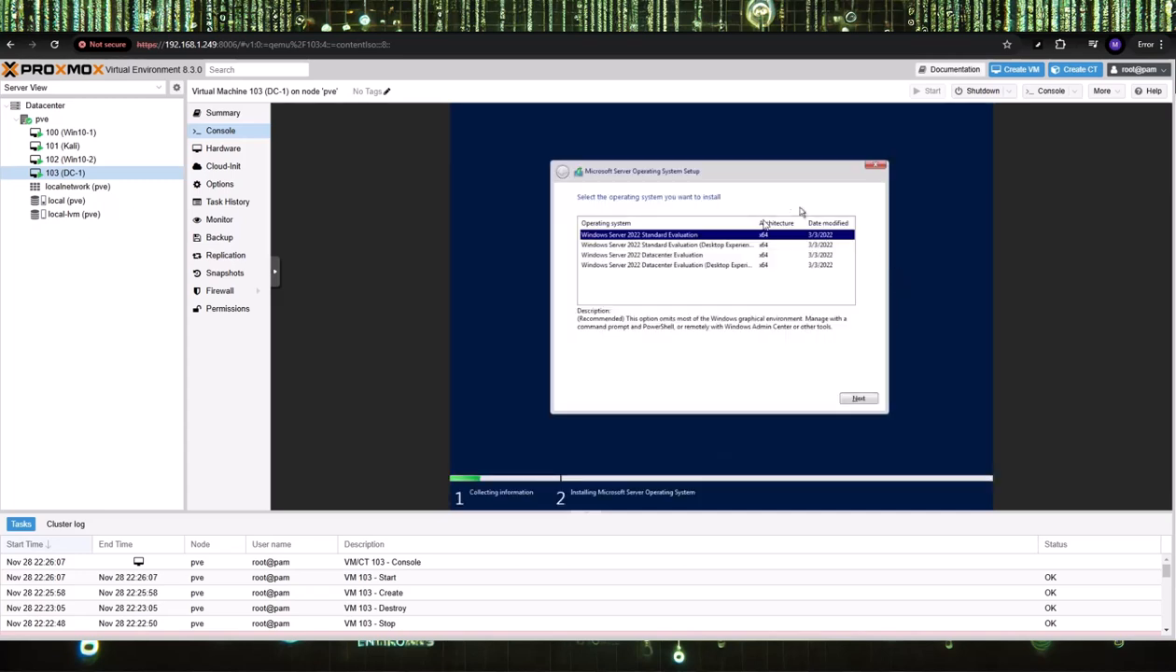
Choose Windows Server 2022 Standard Evaluation (Desktop Experience) and accept the license terms for a custom installation
left_click(719, 247)
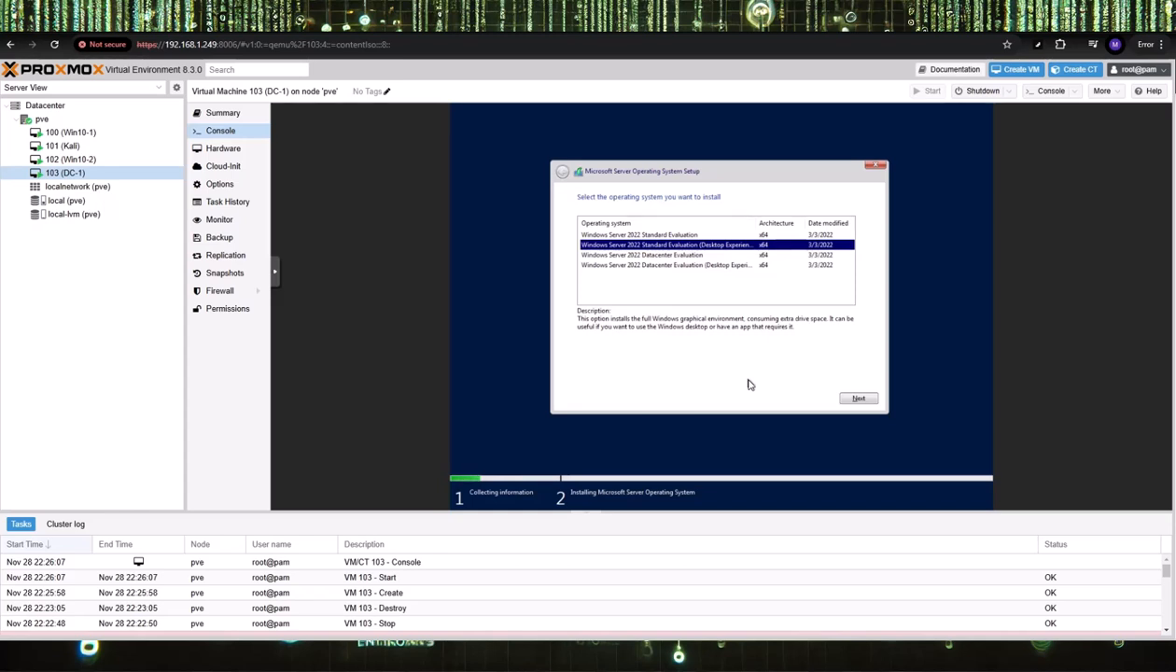
left_click(852, 399)
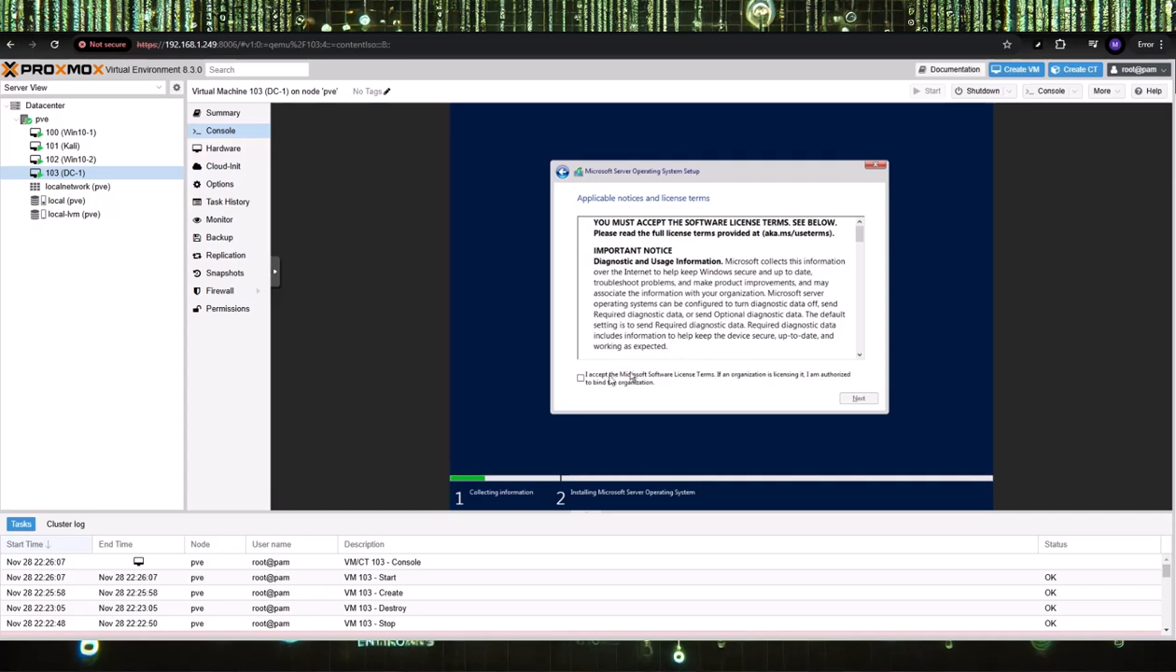
left_click(581, 377)
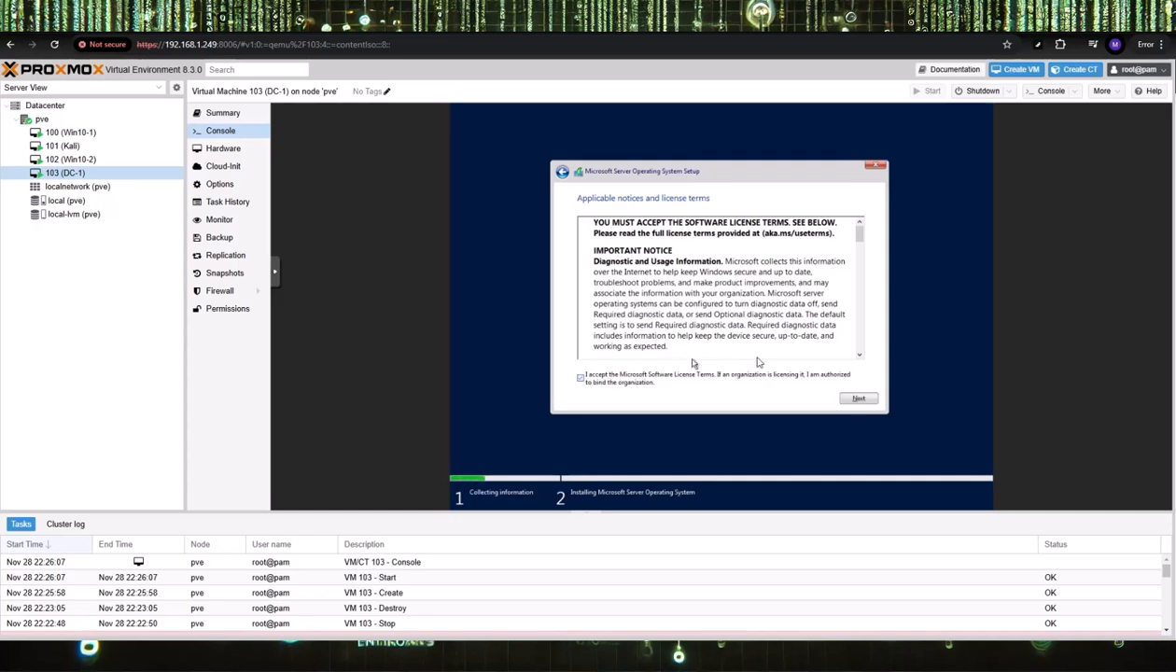
left_click(855, 399)
left_click(668, 297)
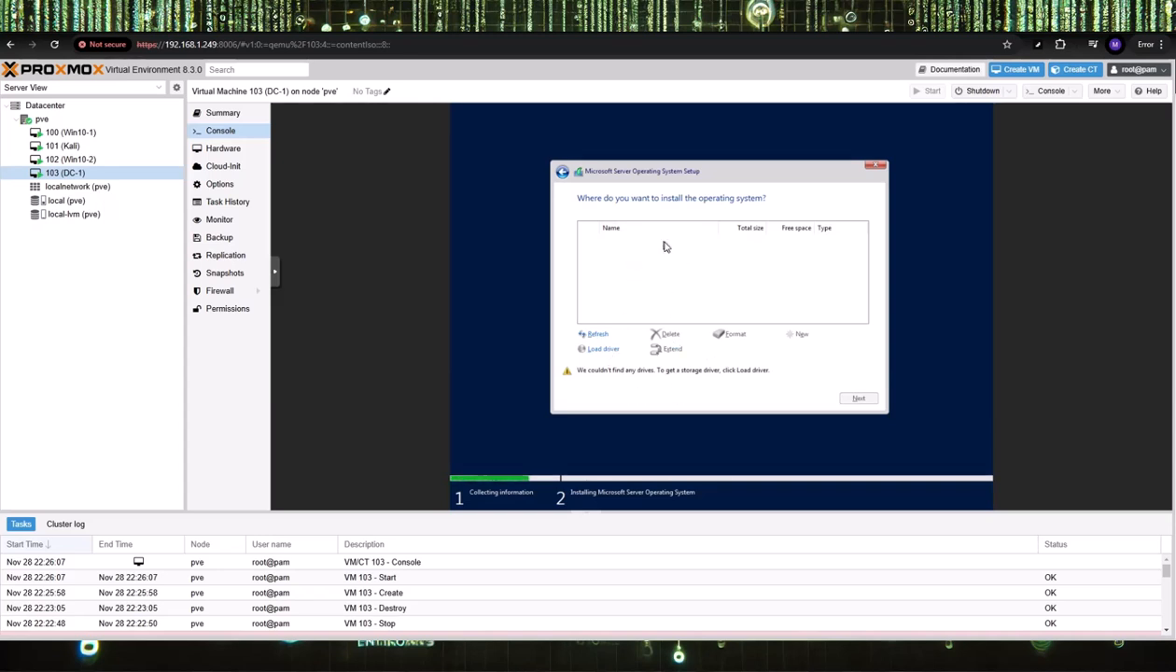
Load the Red Hat VirtIO SCSI driver D:\amd64\2k22\vioscsi.inf and install the operating system on Drive 0 Unallocated Space
left_click(604, 351)
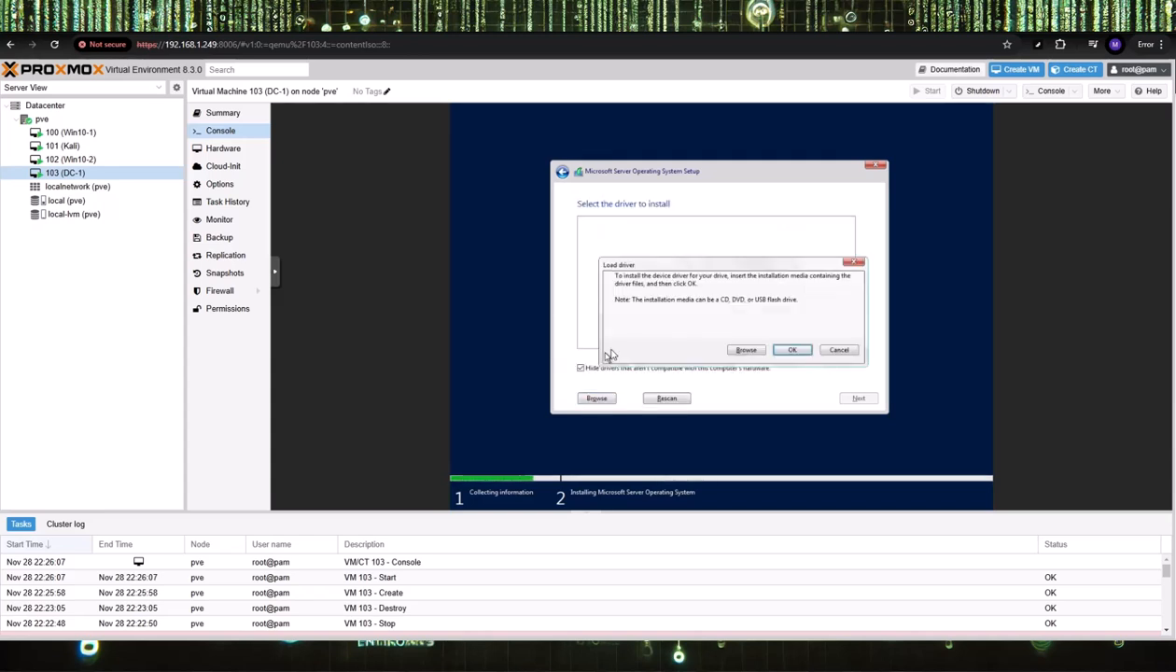
left_click(799, 352)
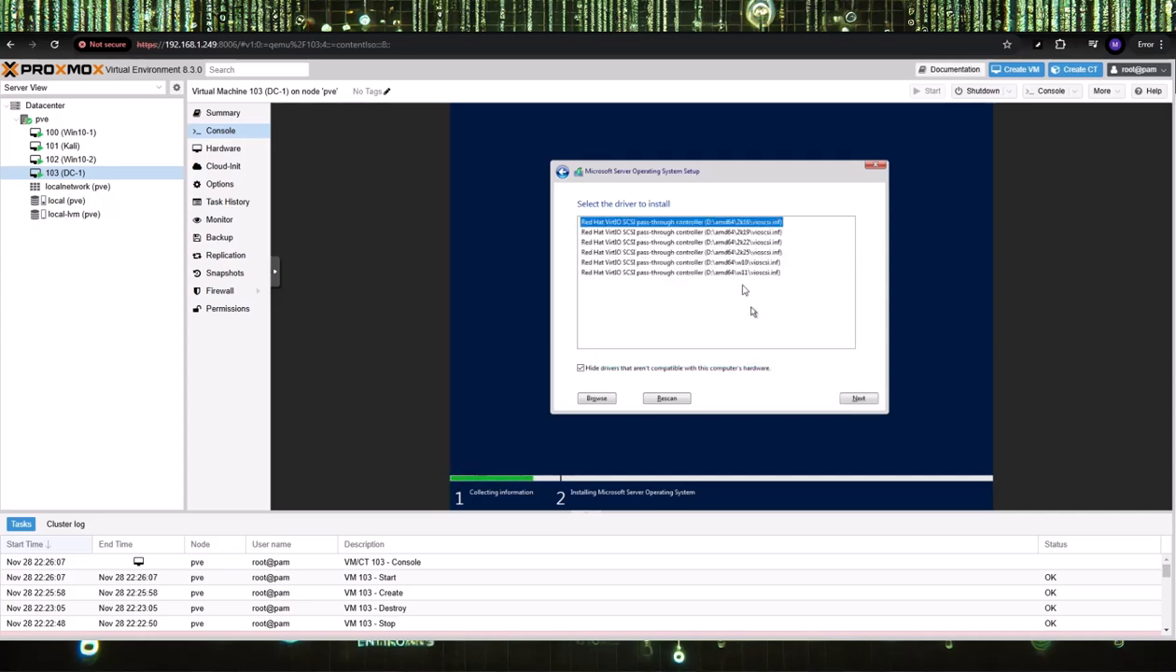
left_click(761, 243)
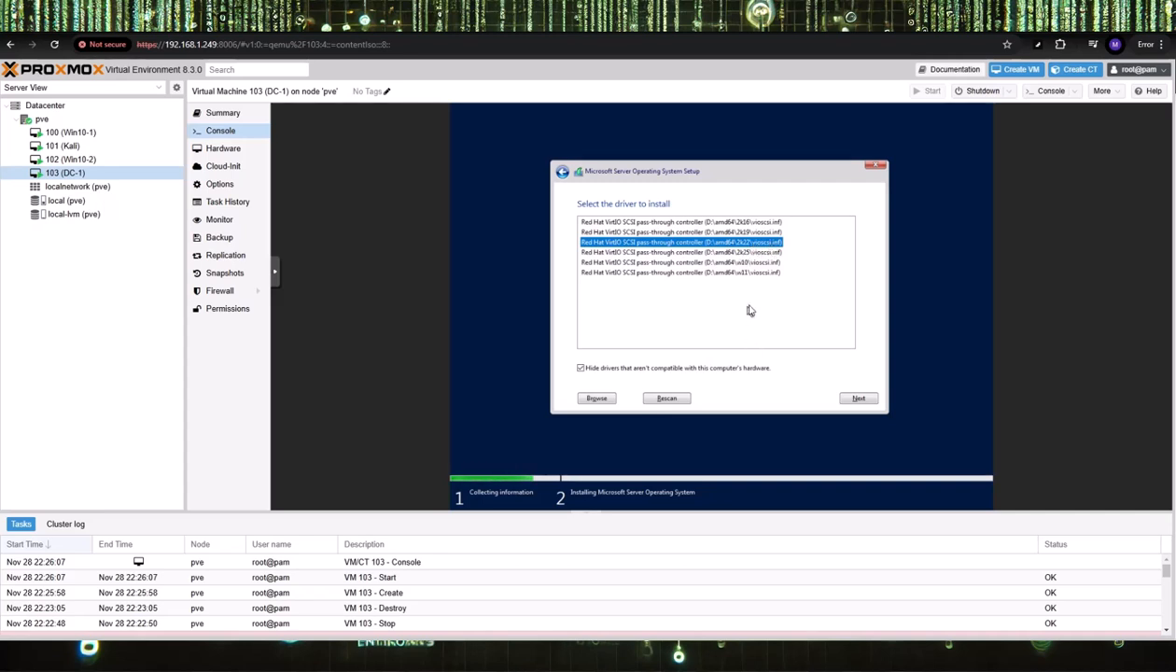
left_click(859, 399)
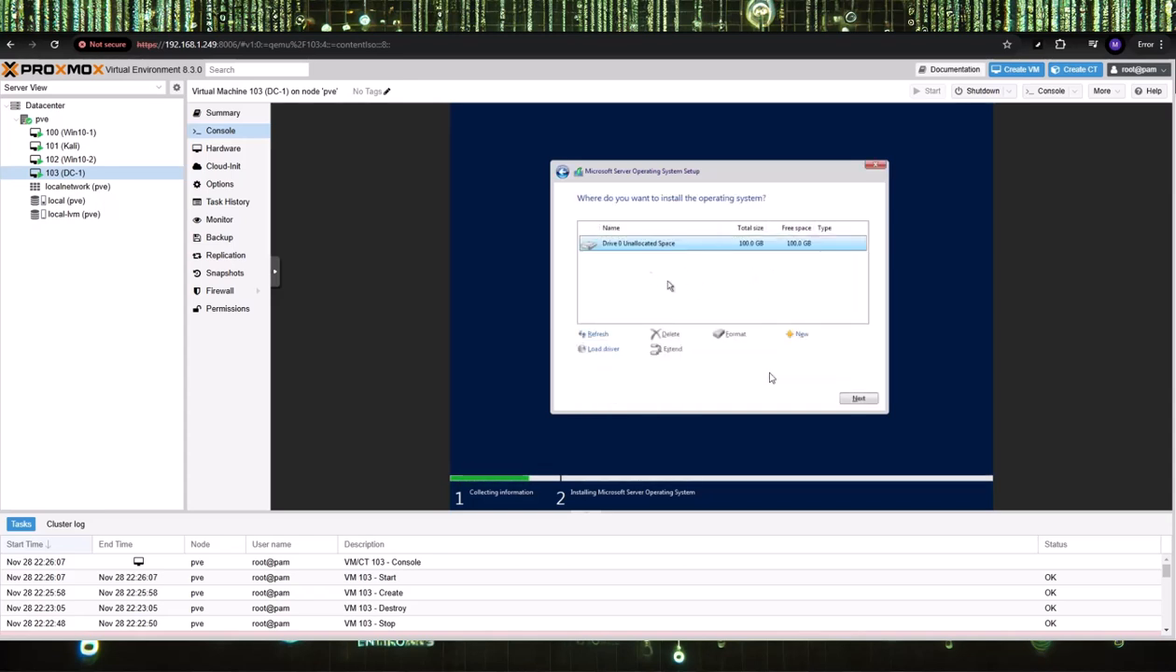
left_click(858, 398)
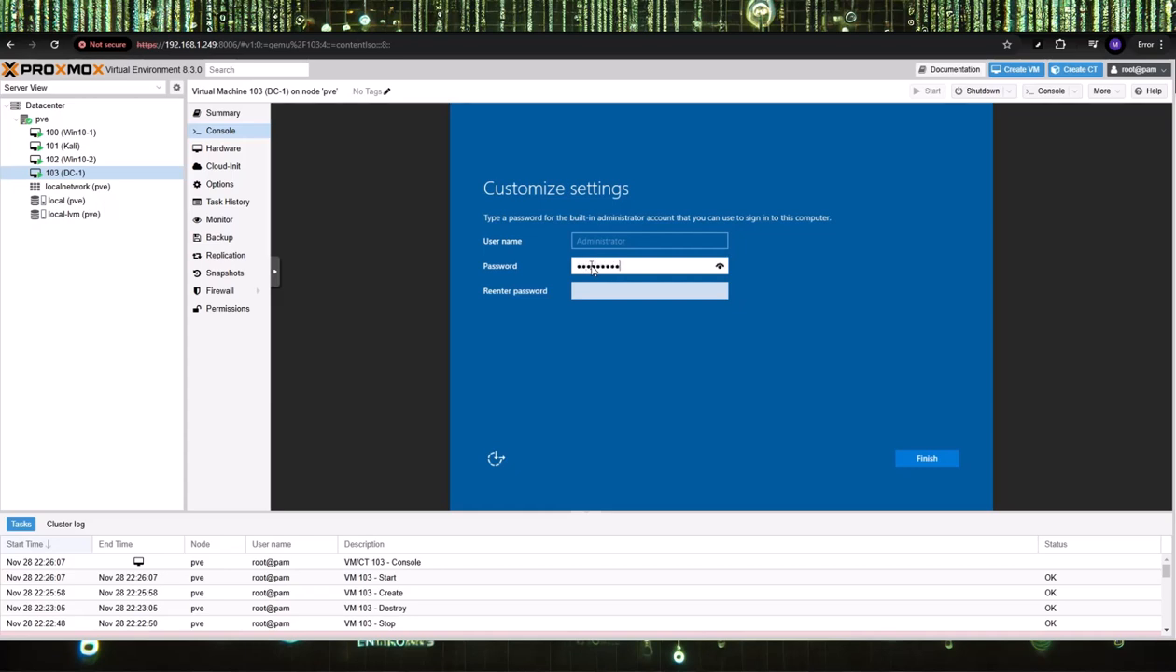
Re-enter the built-in Administrator account's password and finish customizing the settings
key("Tab")
type("••••••")
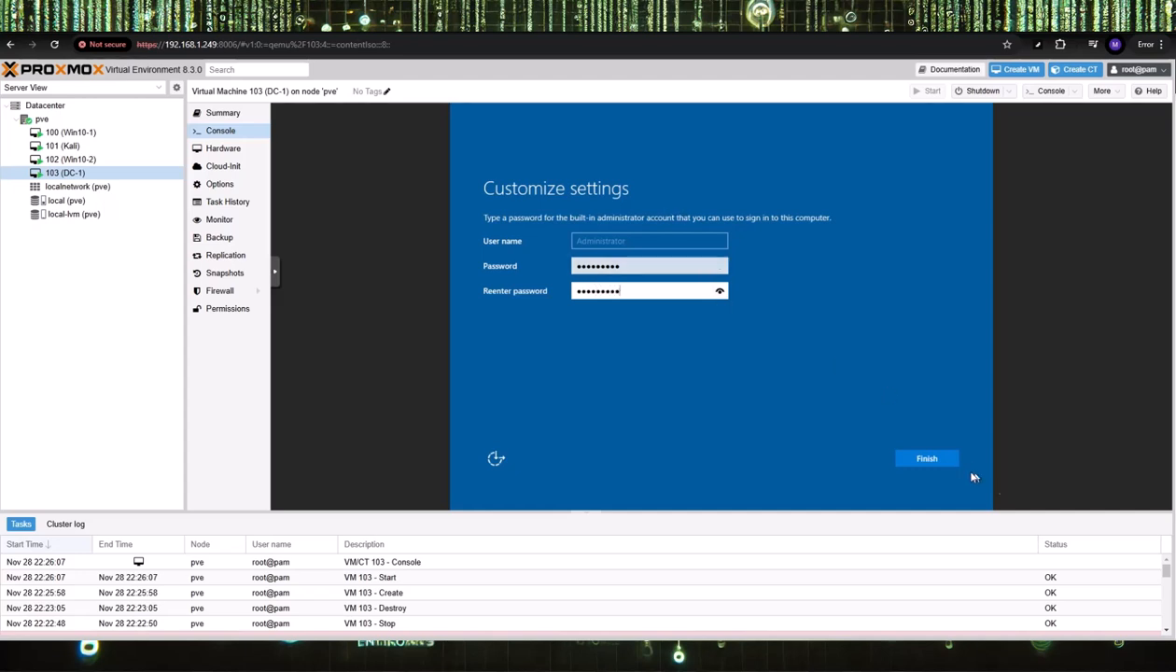
left_click(929, 458)
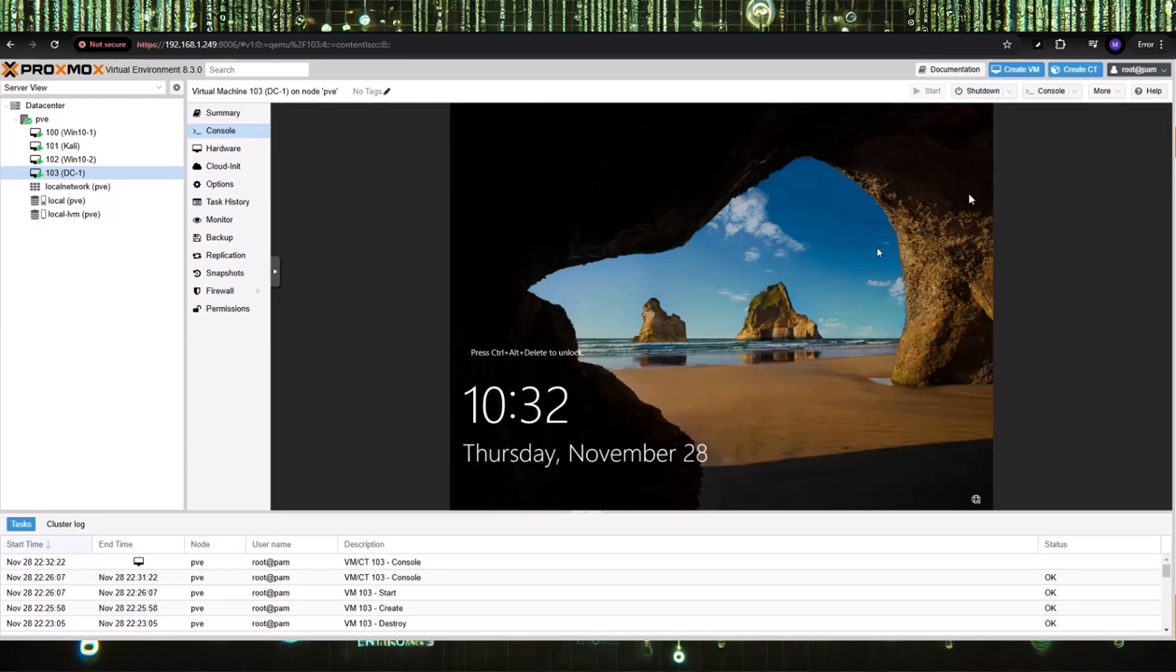
Open the DC-1 VM's noVNC console in a separate window and move that window fully into view
left_click(1051, 90)
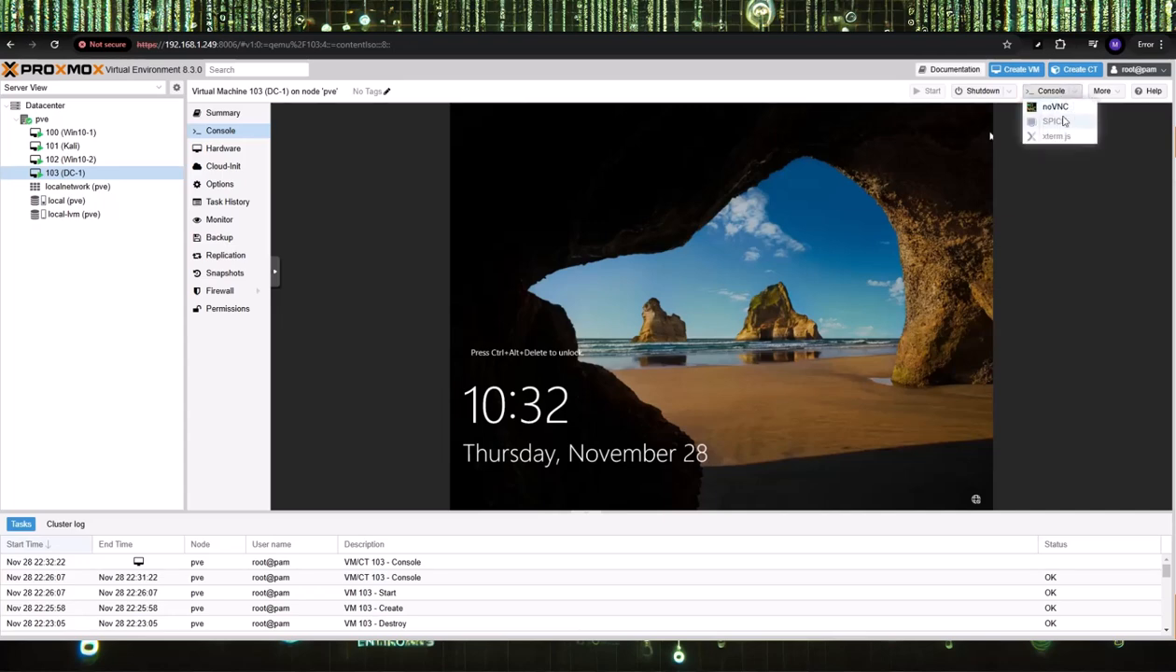
left_click(1050, 104)
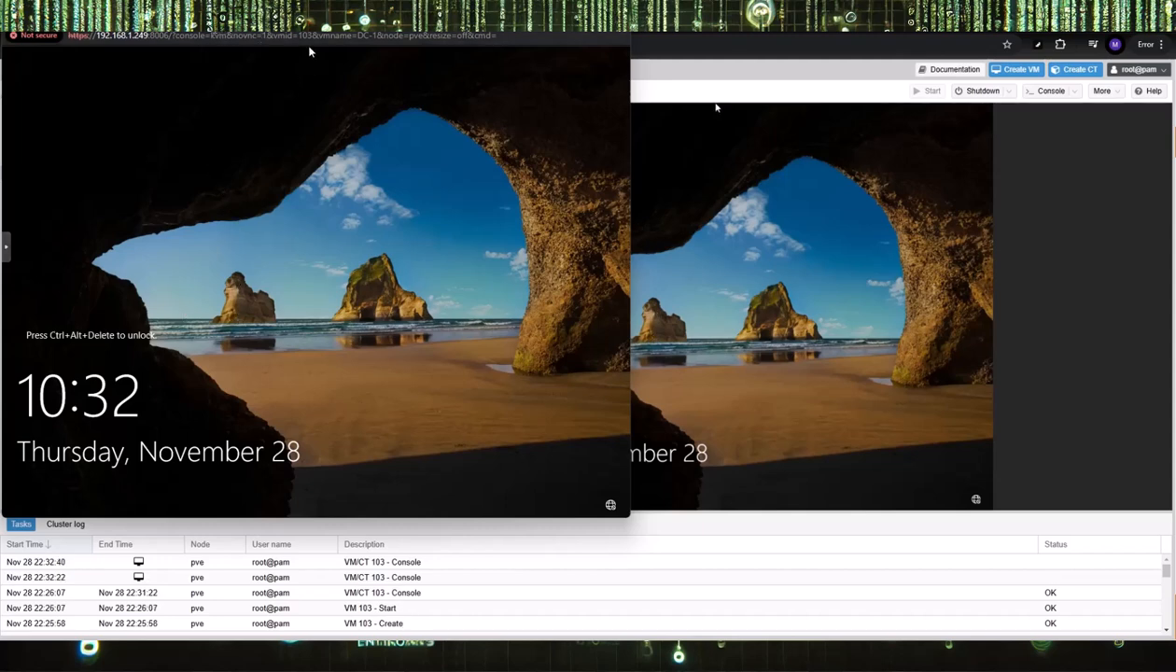
left_click_drag(210, 20, 577, 112)
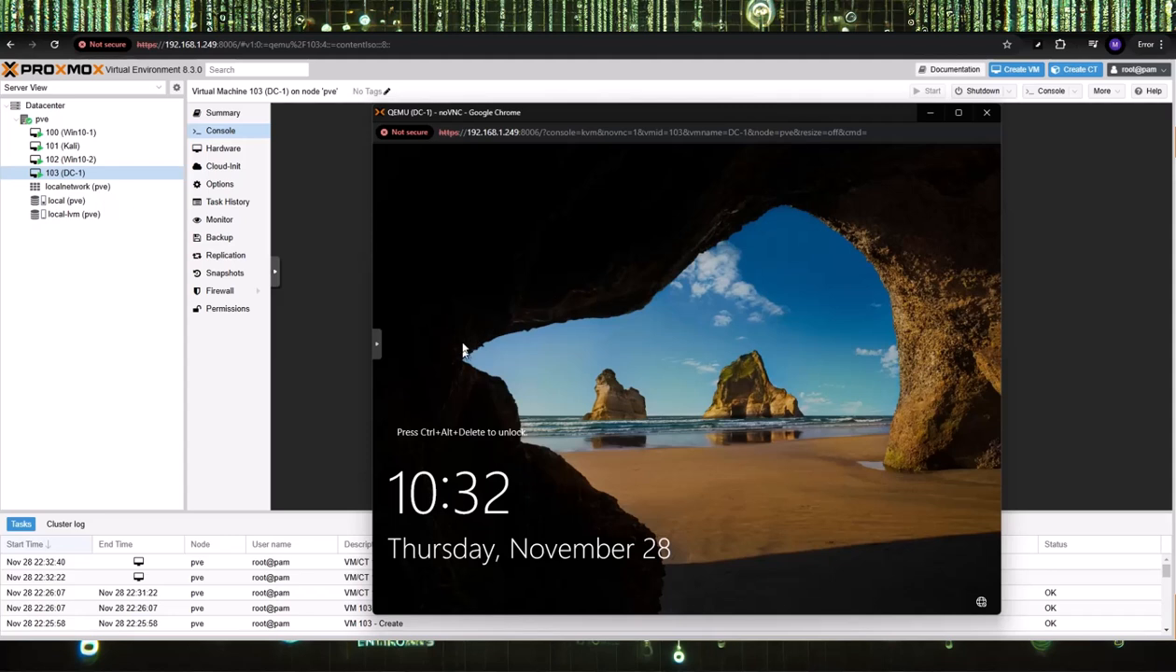
Unlock the DC-1 lock screen using the noVNC extra keys and sign in with the Administrator account's password
left_click(379, 346)
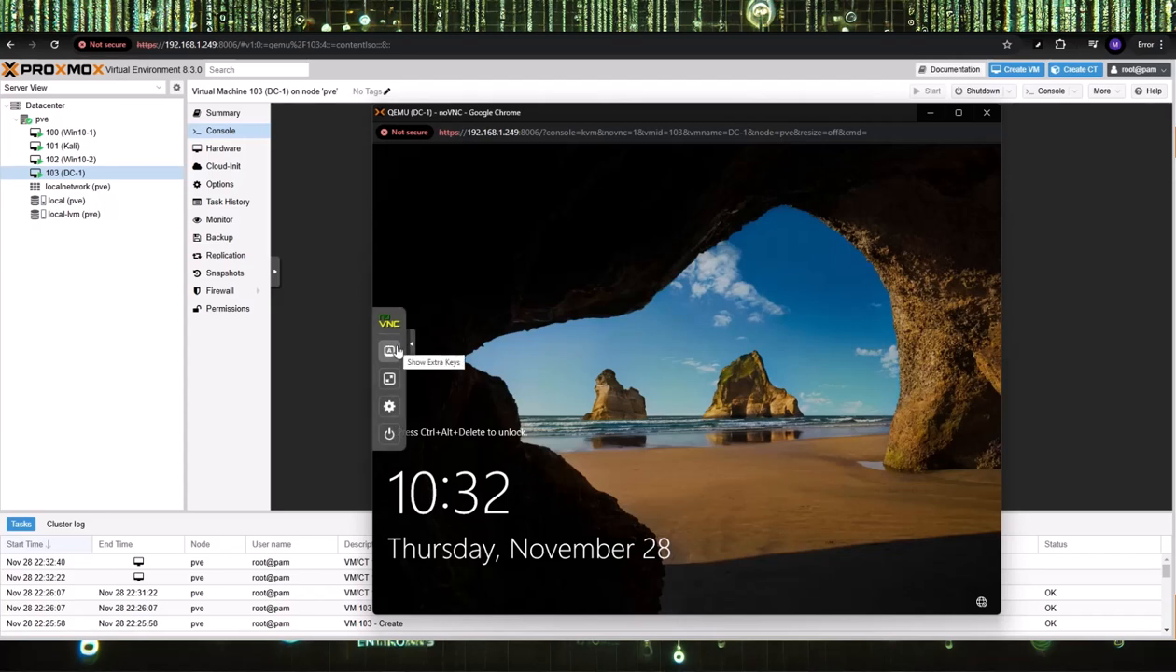
left_click(390, 352)
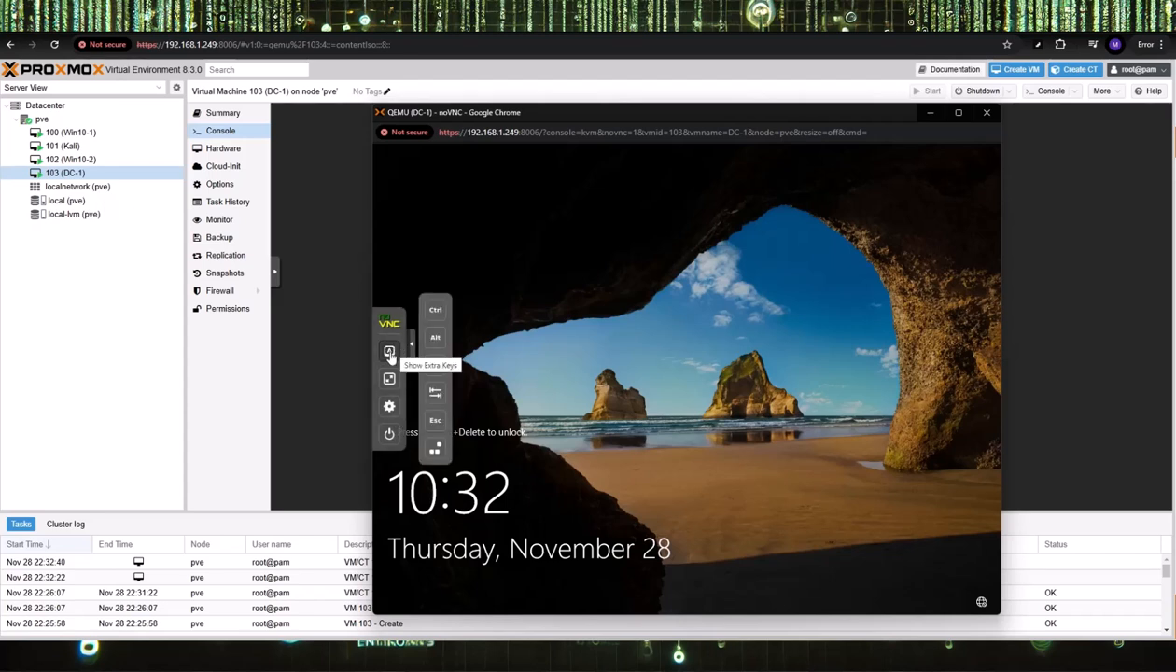
left_click(435, 452)
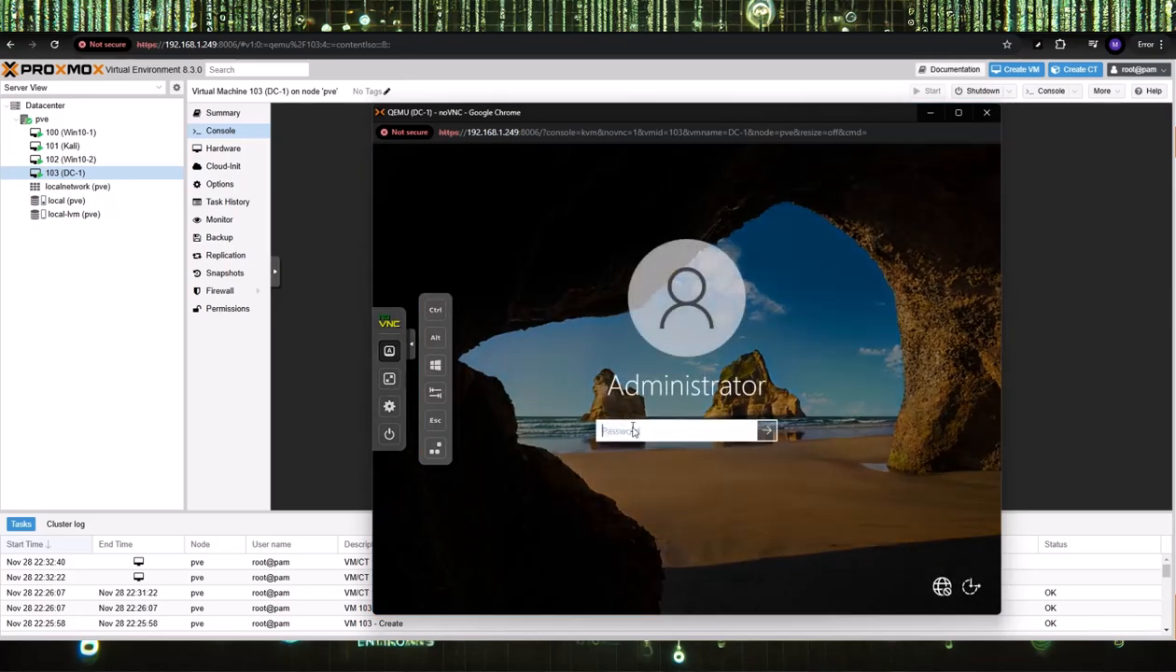
type("*****")
key("Return")
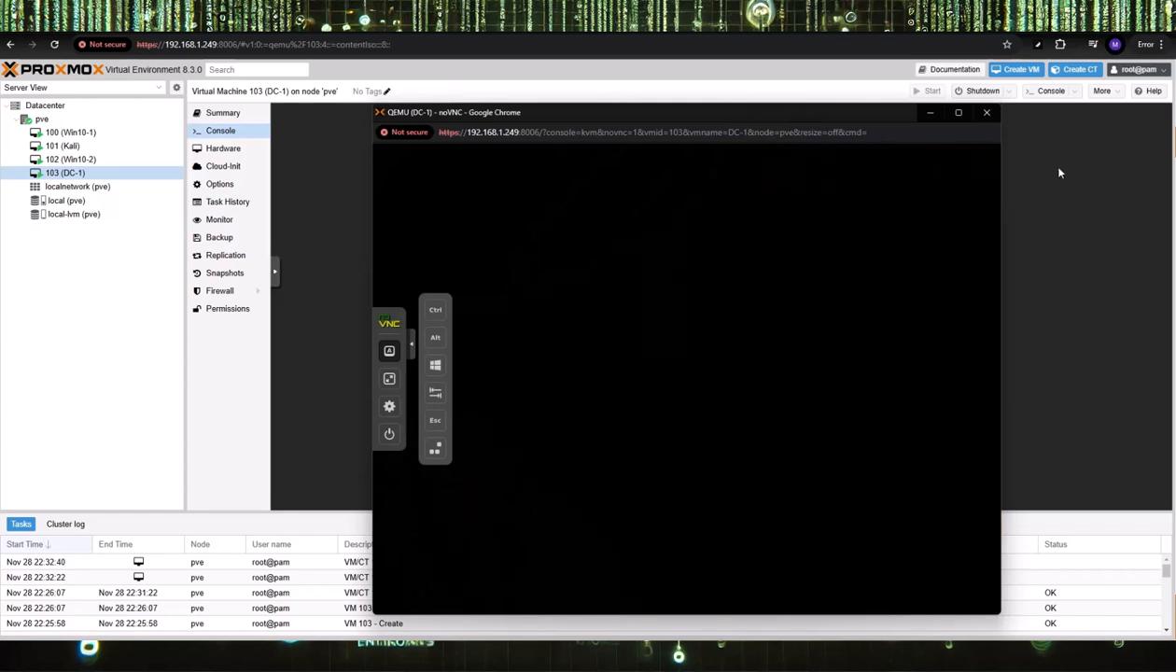
Dismiss the Windows Admin Center message in Server Manager and check the connection in Network & Internet settings
left_click(1074, 90)
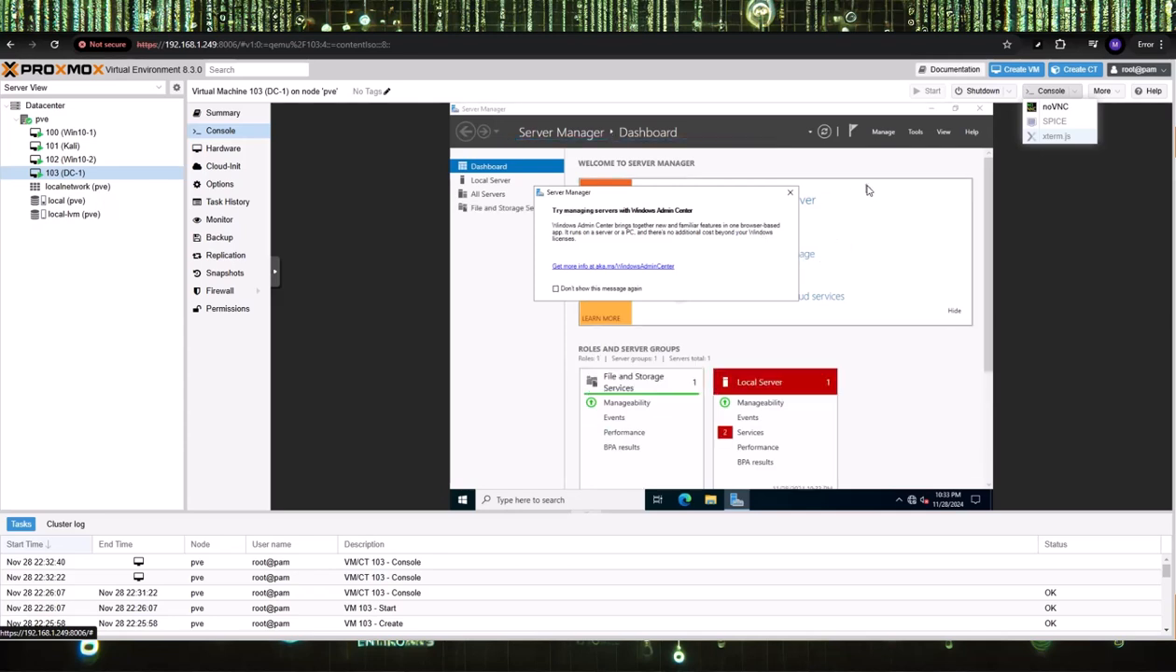
left_click(789, 192)
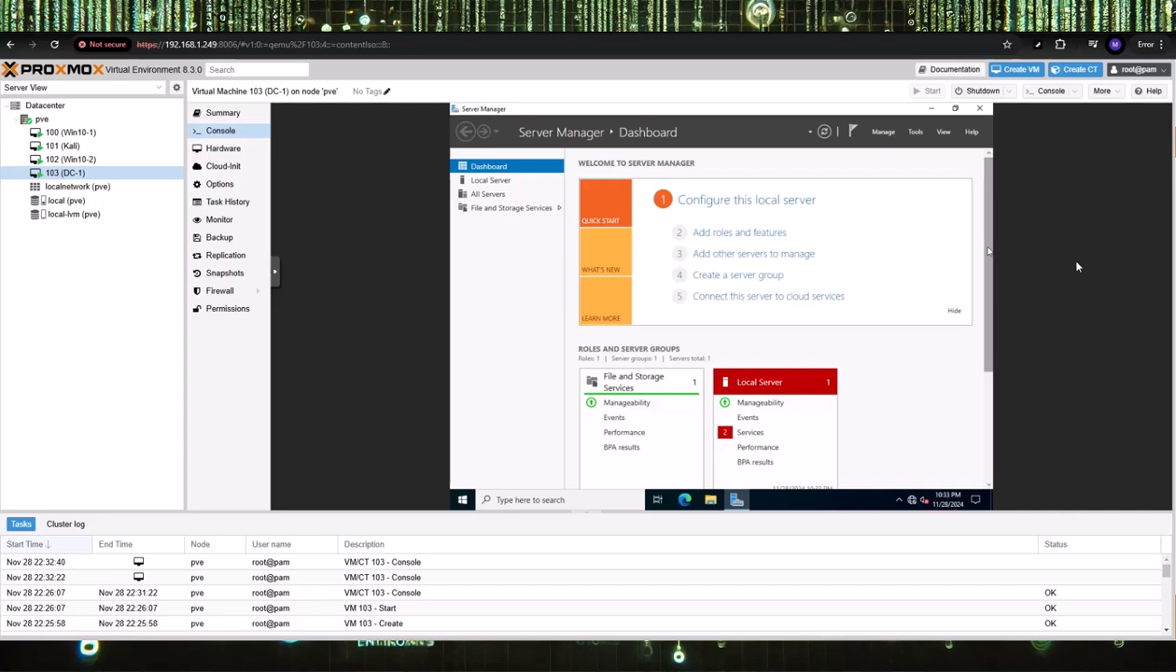
left_click(912, 500)
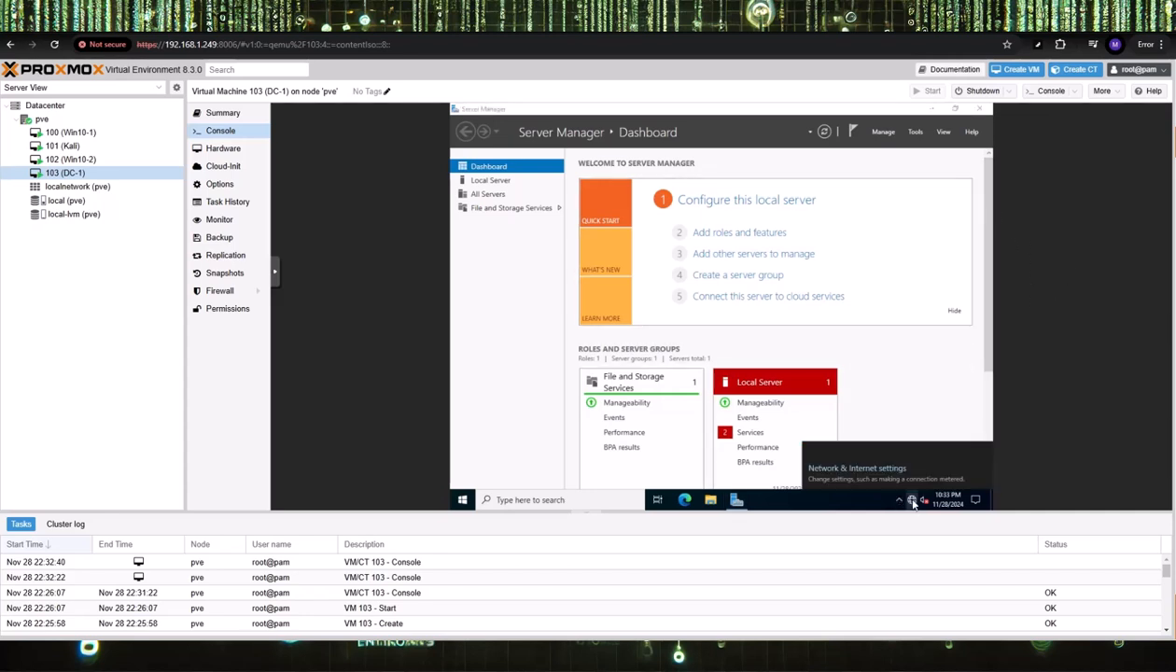
right_click(912, 501)
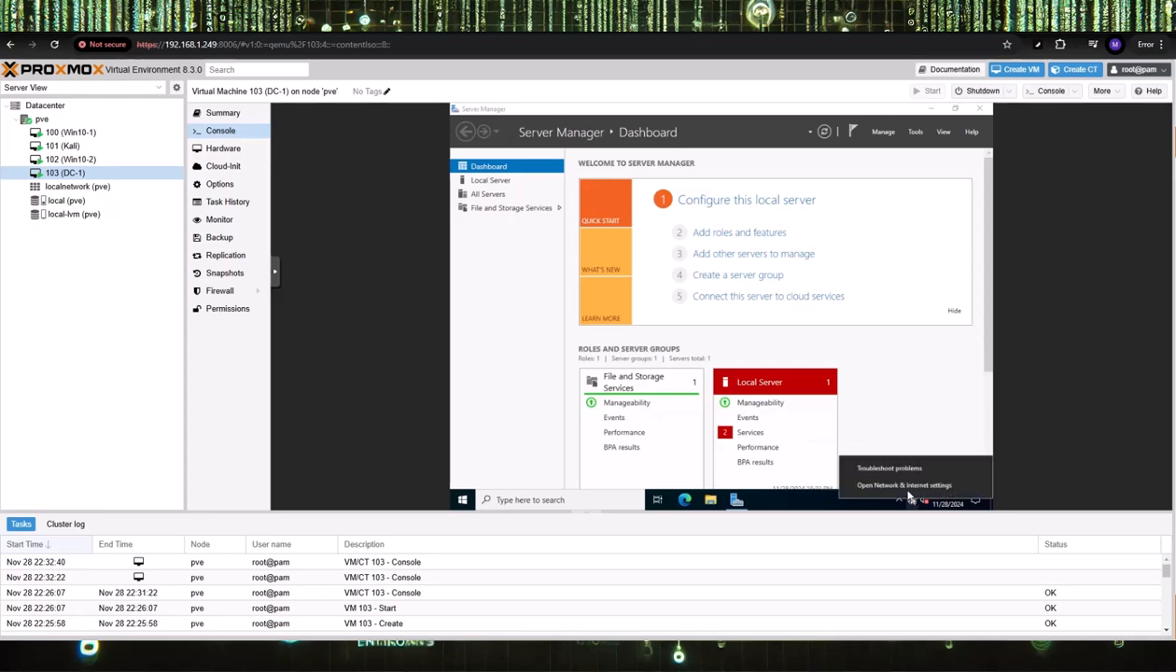
left_click(903, 486)
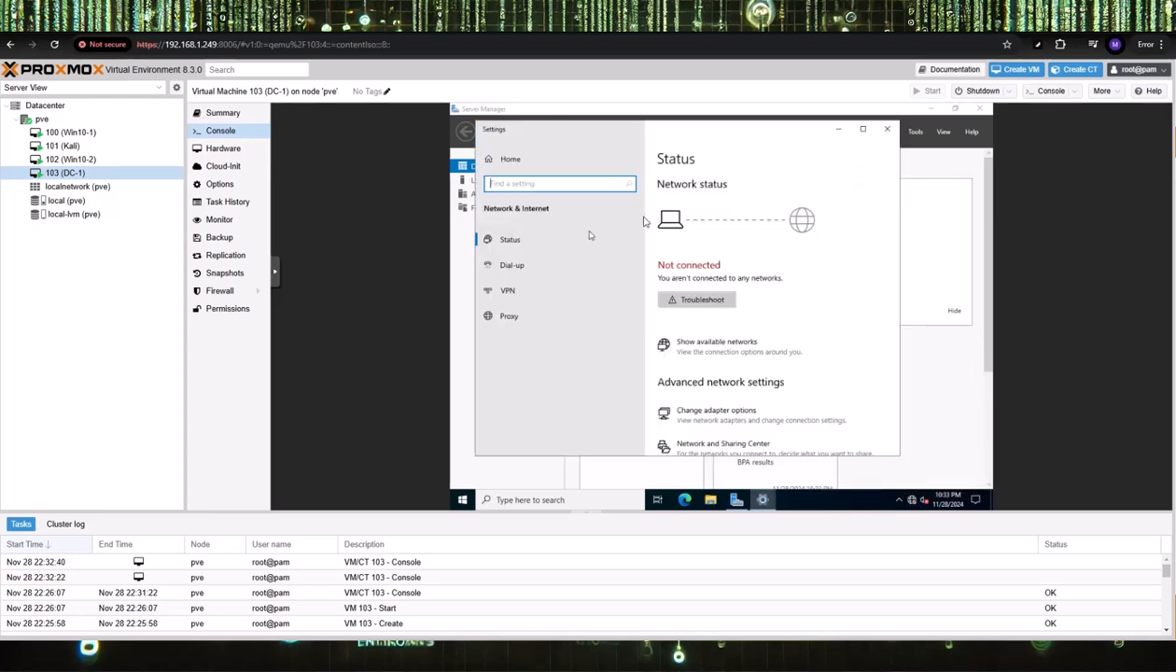
left_click(887, 129)
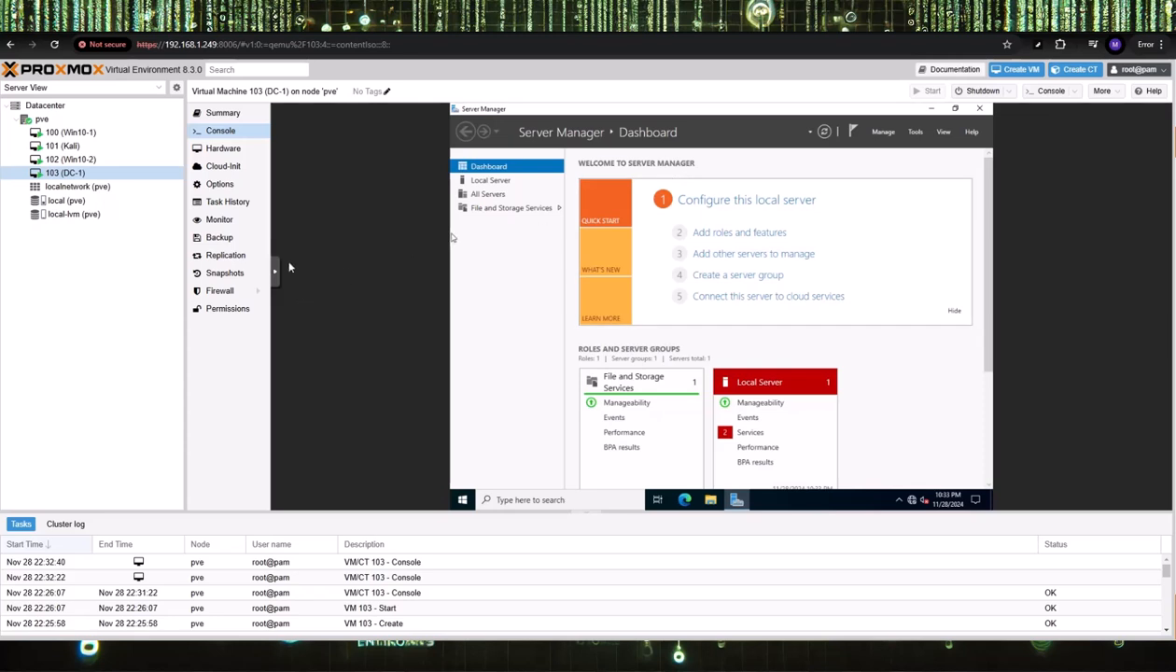
Add a network device to the DC-1 VM's hardware with model Intel E1000, bridge vmbr0 and the firewall enabled
left_click(223, 149)
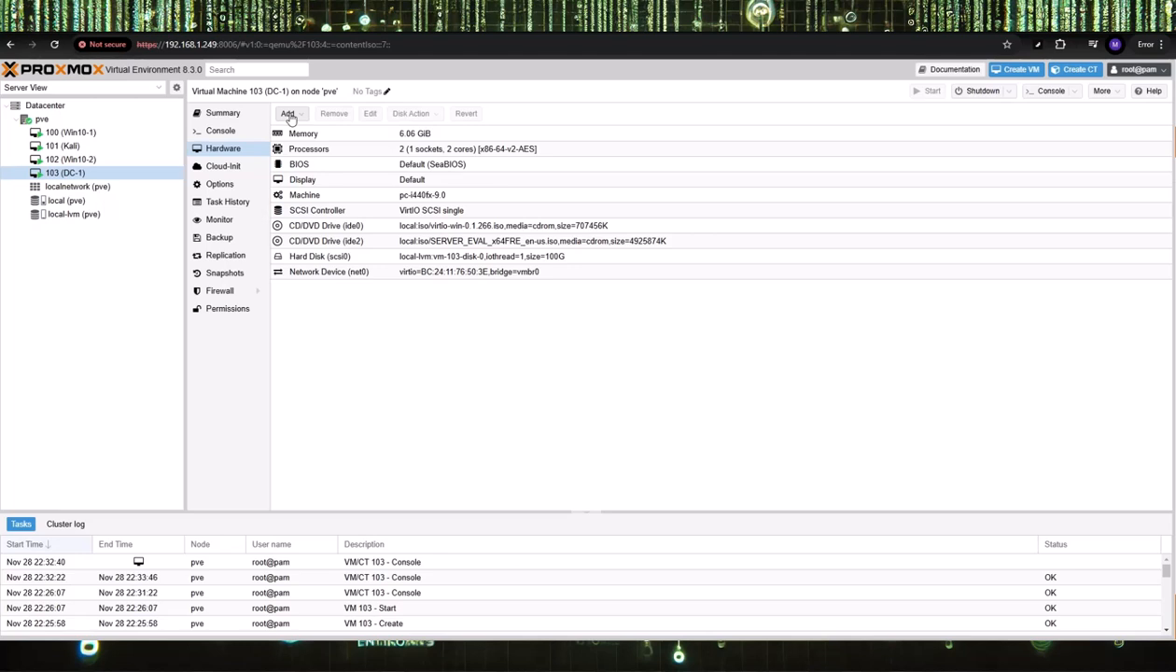
left_click(288, 114)
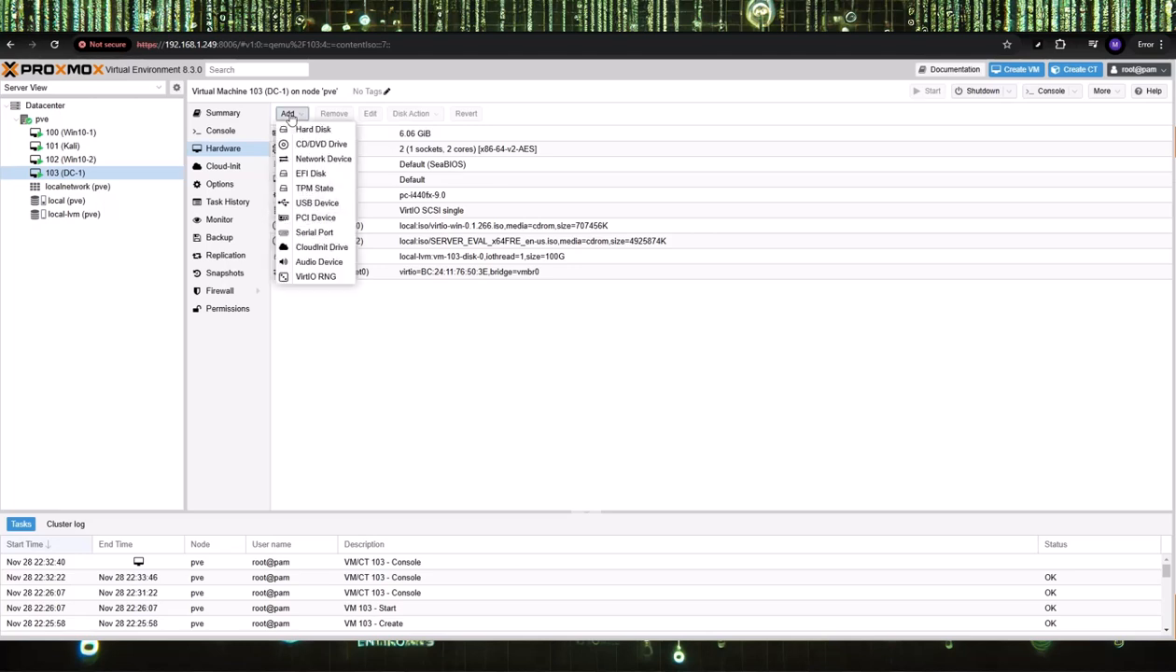
left_click(324, 160)
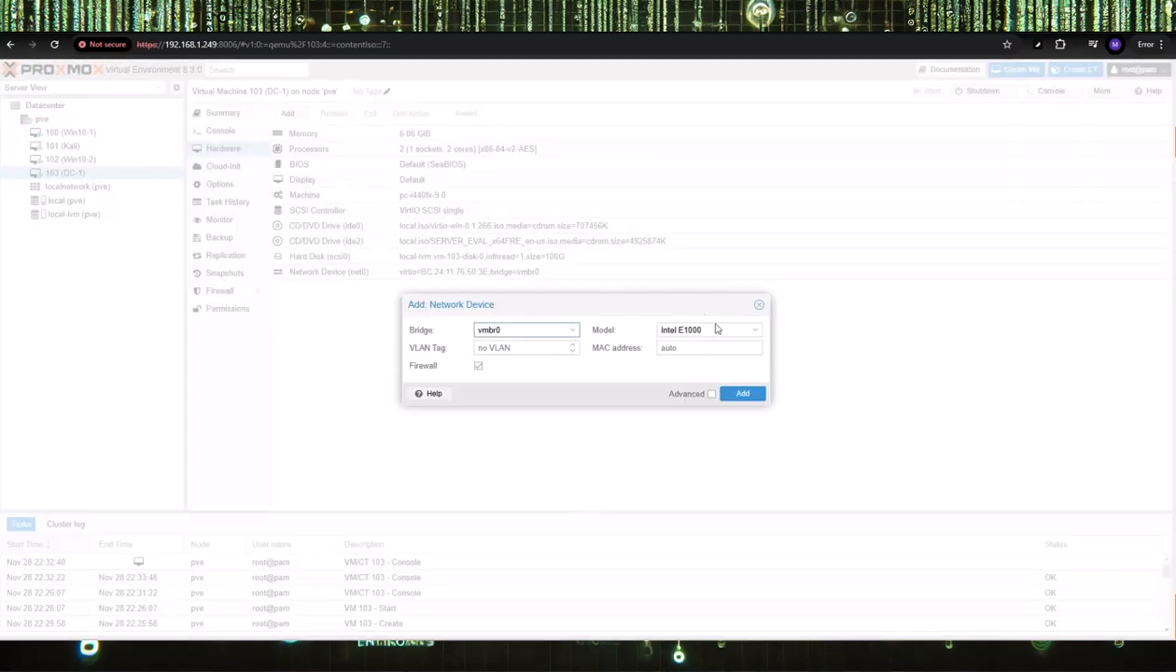
left_click(743, 392)
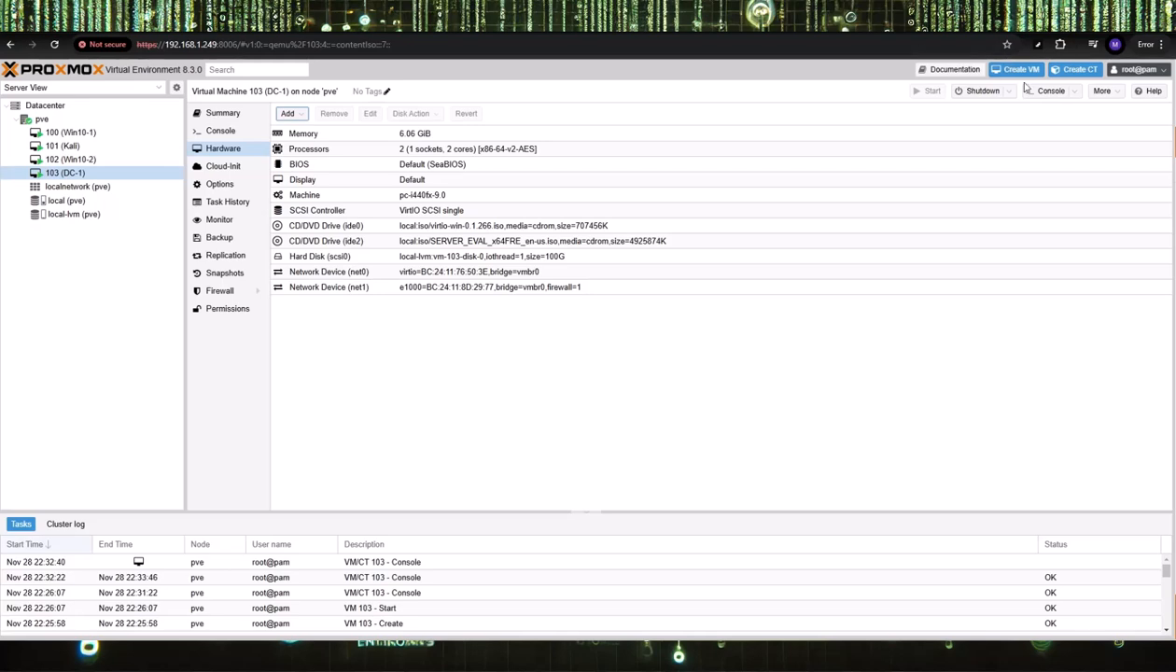
Reopen the DC-1 VM in a noVNC console window and allow the server to be discoverable on the network
left_click(1071, 91)
left_click(1050, 107)
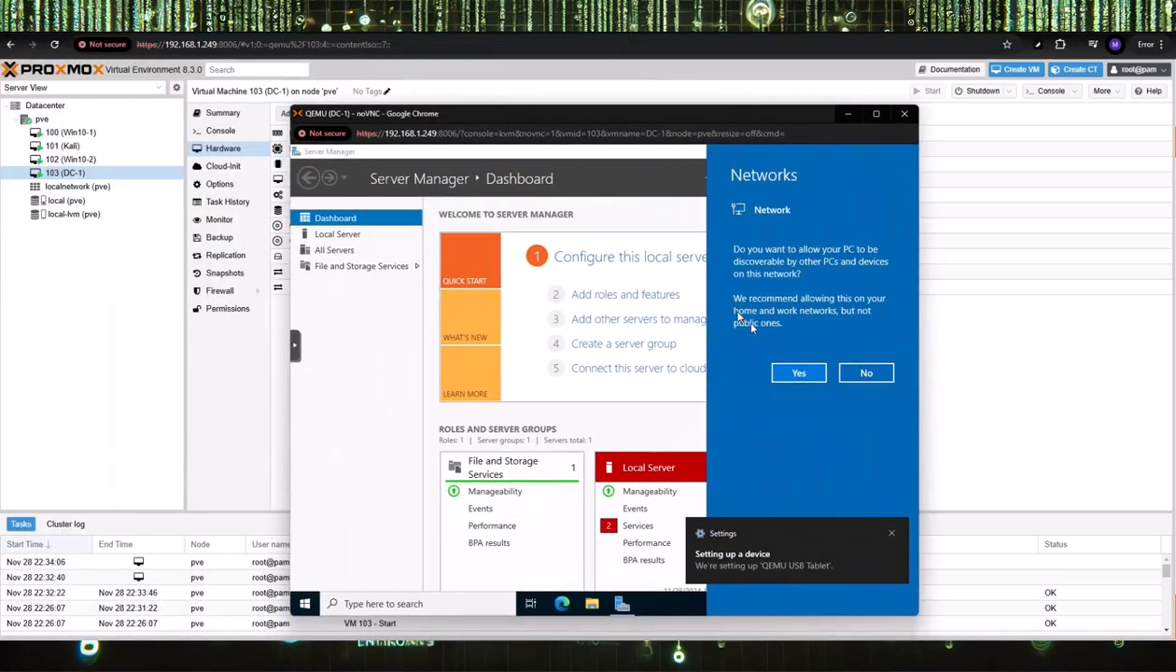
left_click(793, 372)
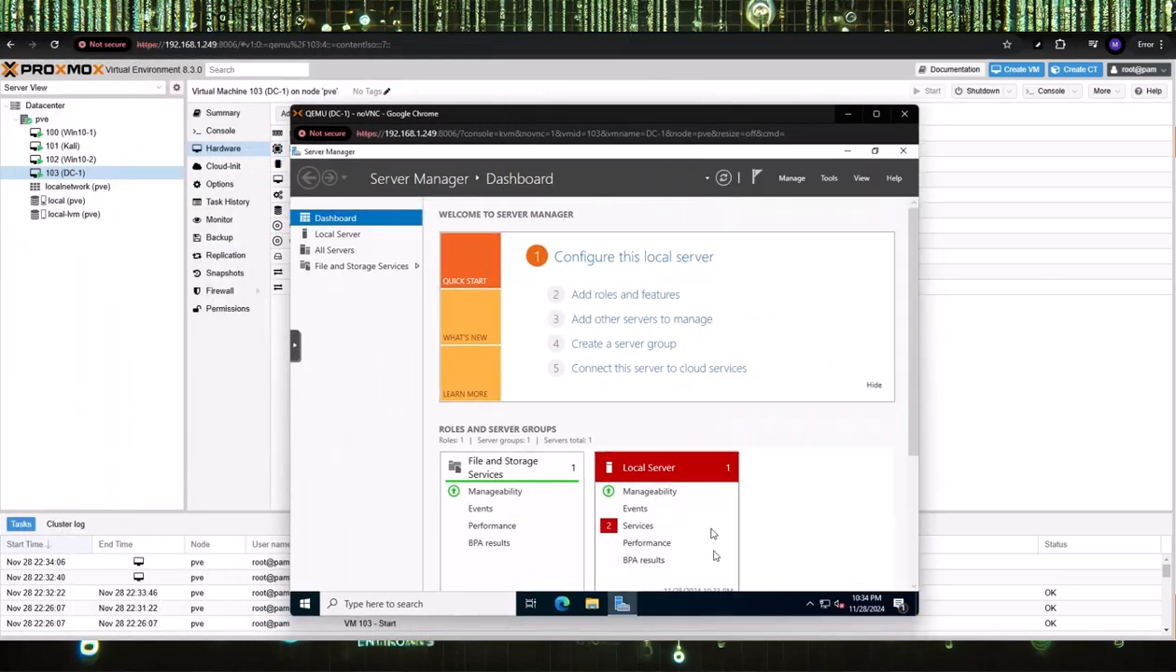